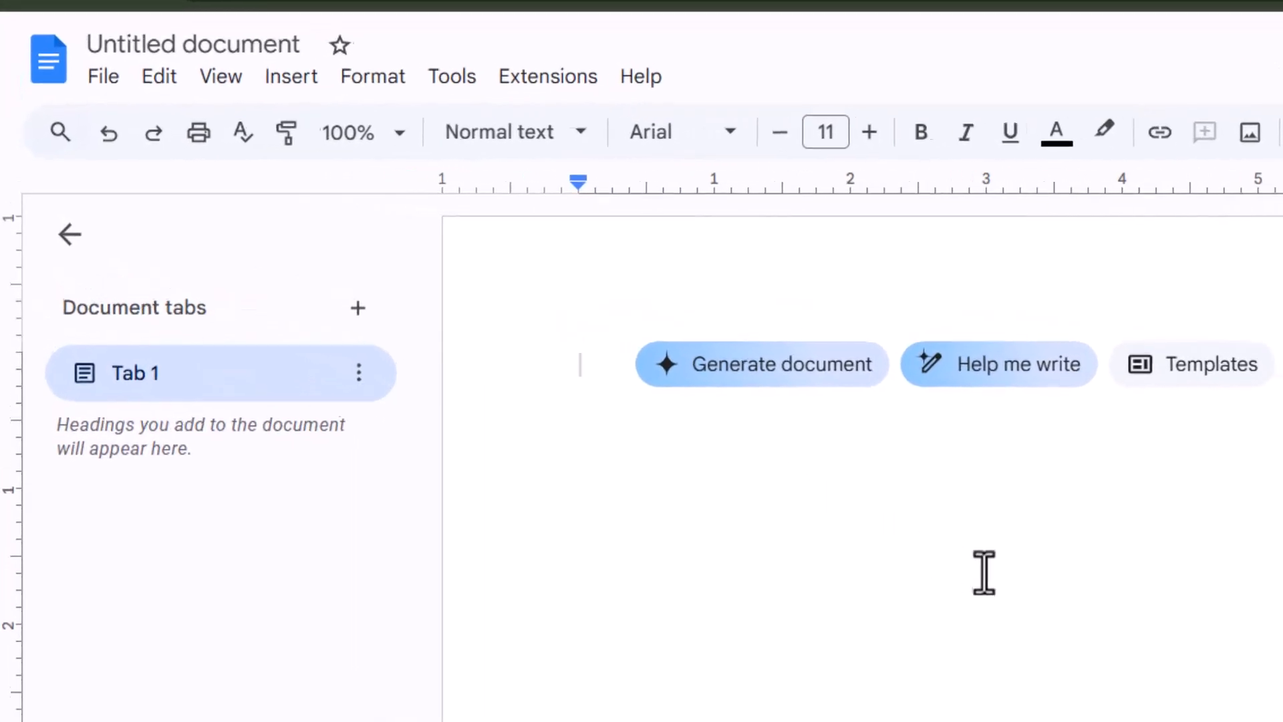
Start voice typing in the blank document, dictate "Hi how are you how are you talking", and stop the dictation
left_click(468, 79)
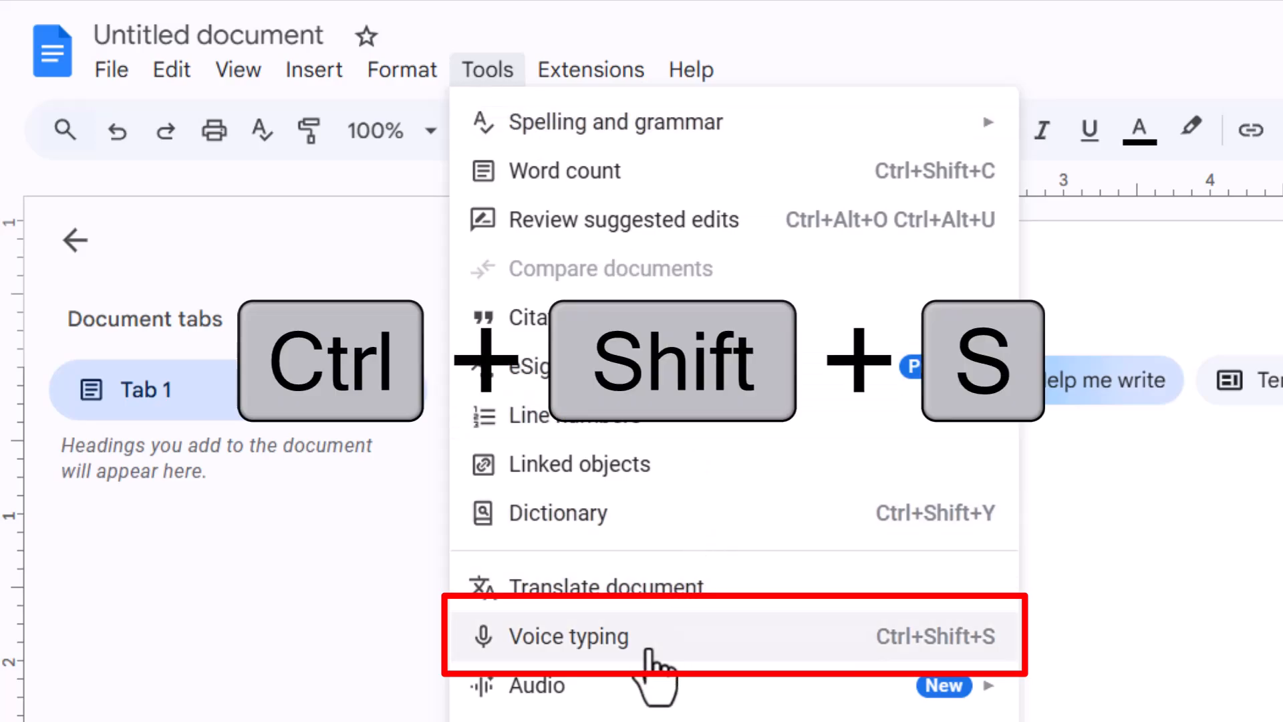
left_click(648, 641)
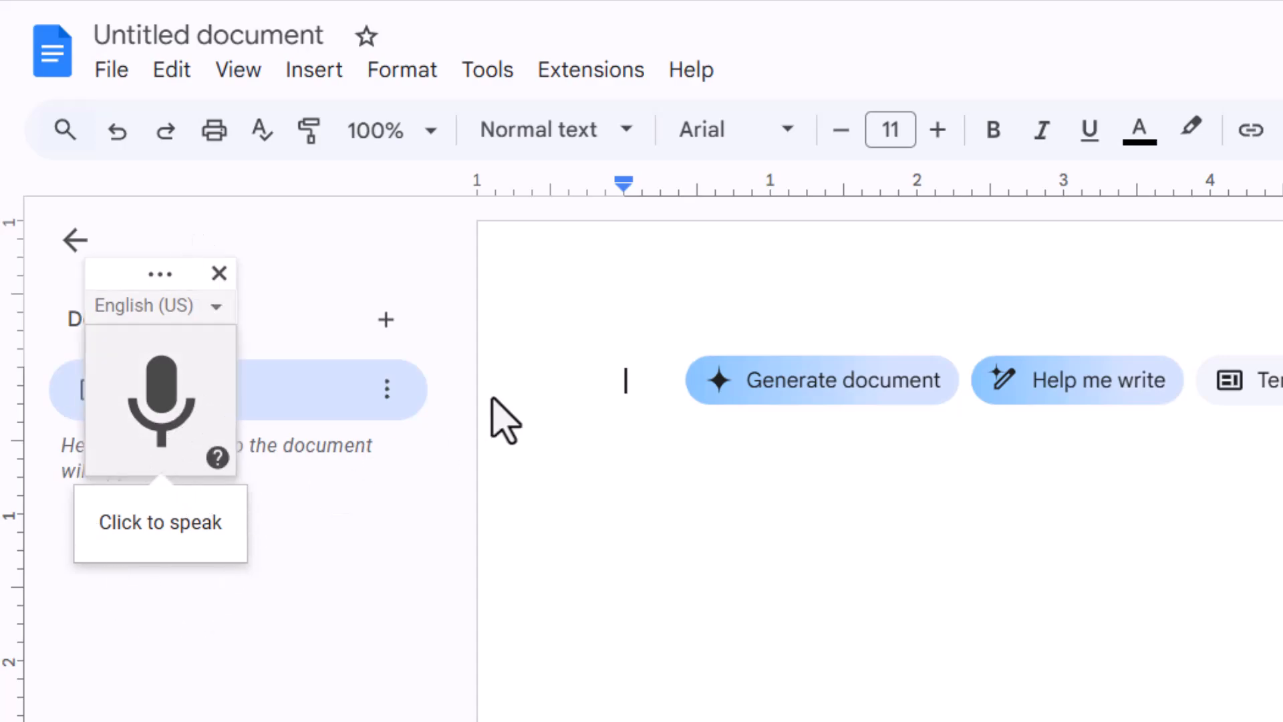
left_click(159, 419)
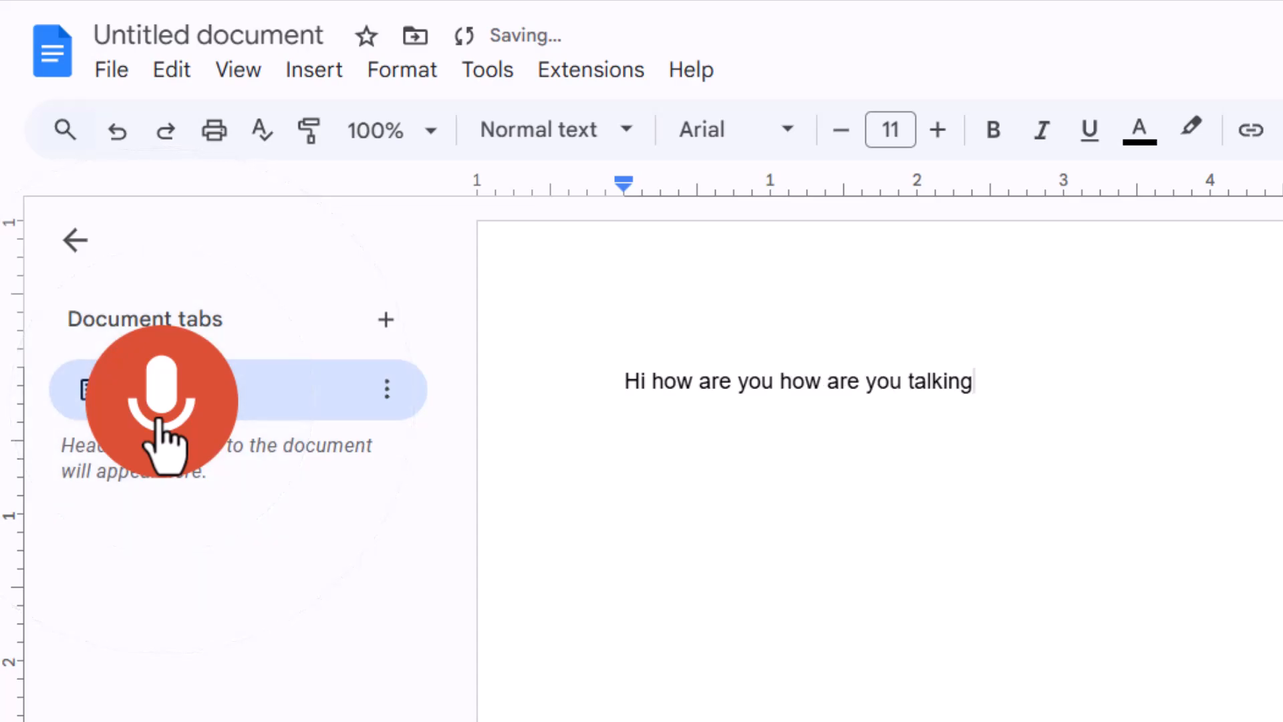
left_click(136, 441)
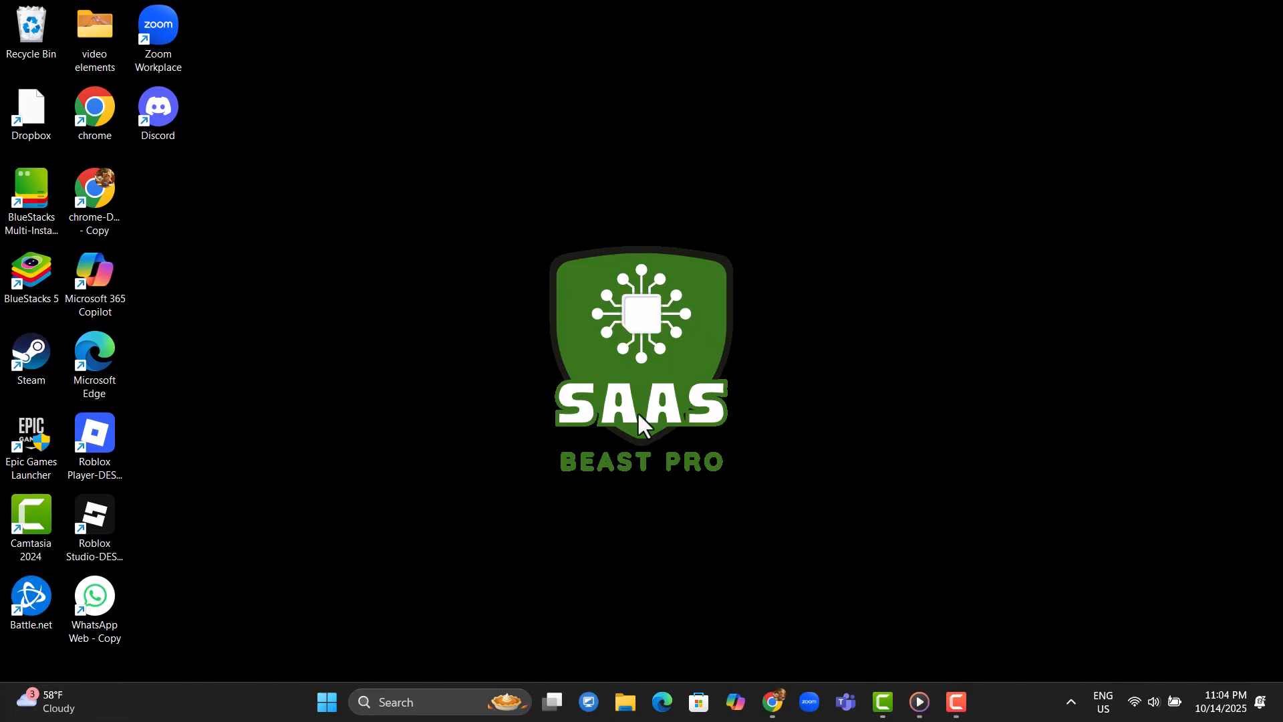
Switch to the "Feel the Light" lyrics document in Google Docs, look through it and start a document comparison
mouse_move(773, 702)
left_click(832, 635)
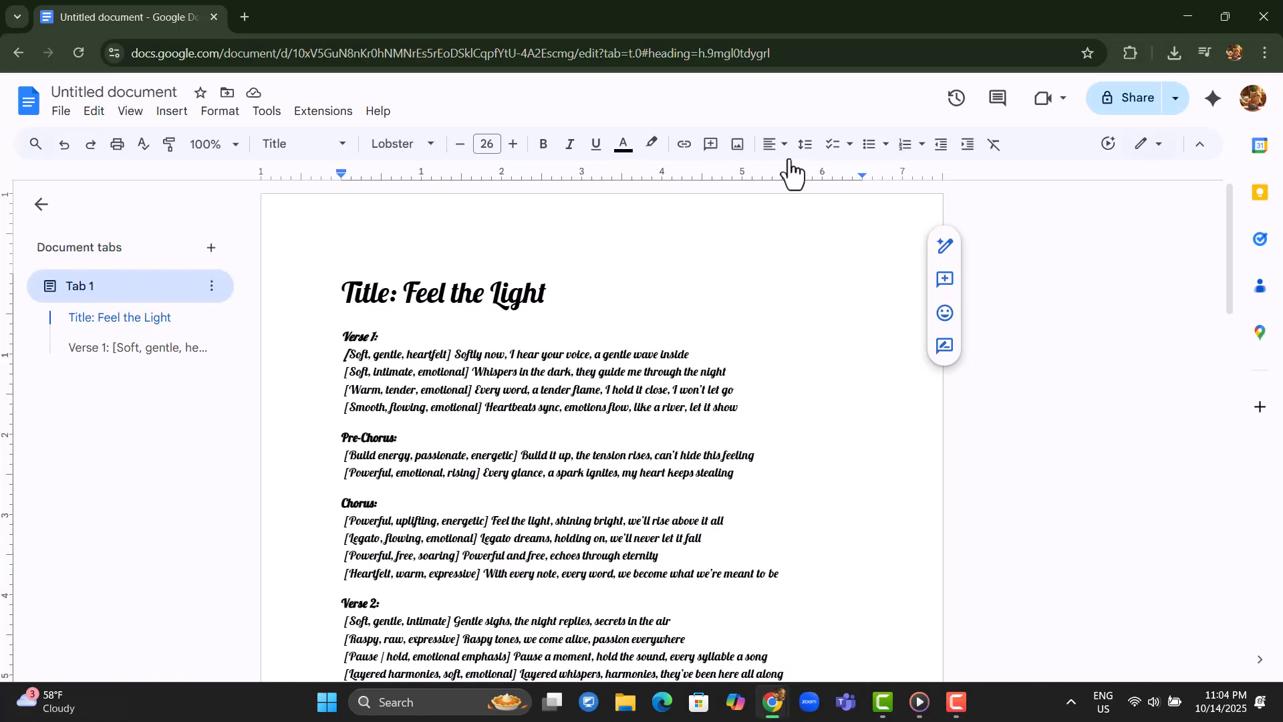
scroll(620, 314, "down", 5)
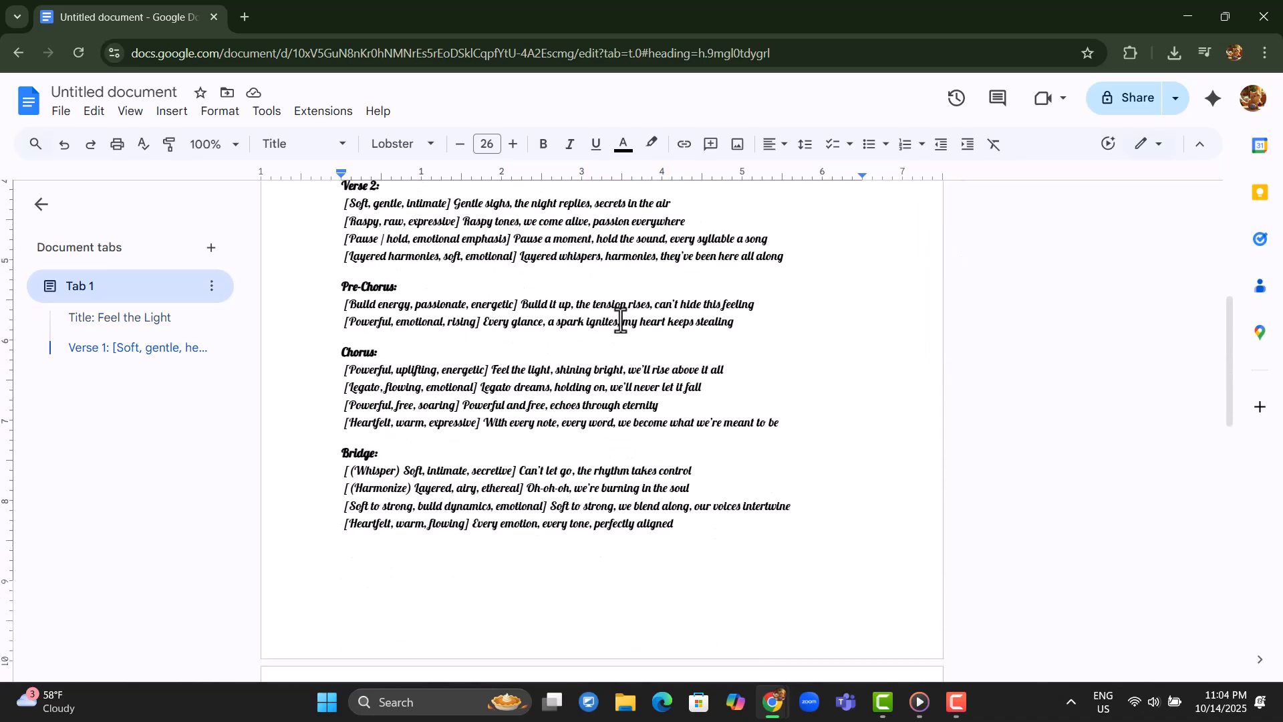
scroll(621, 323, "down", 7)
scroll(621, 324, "up", 7)
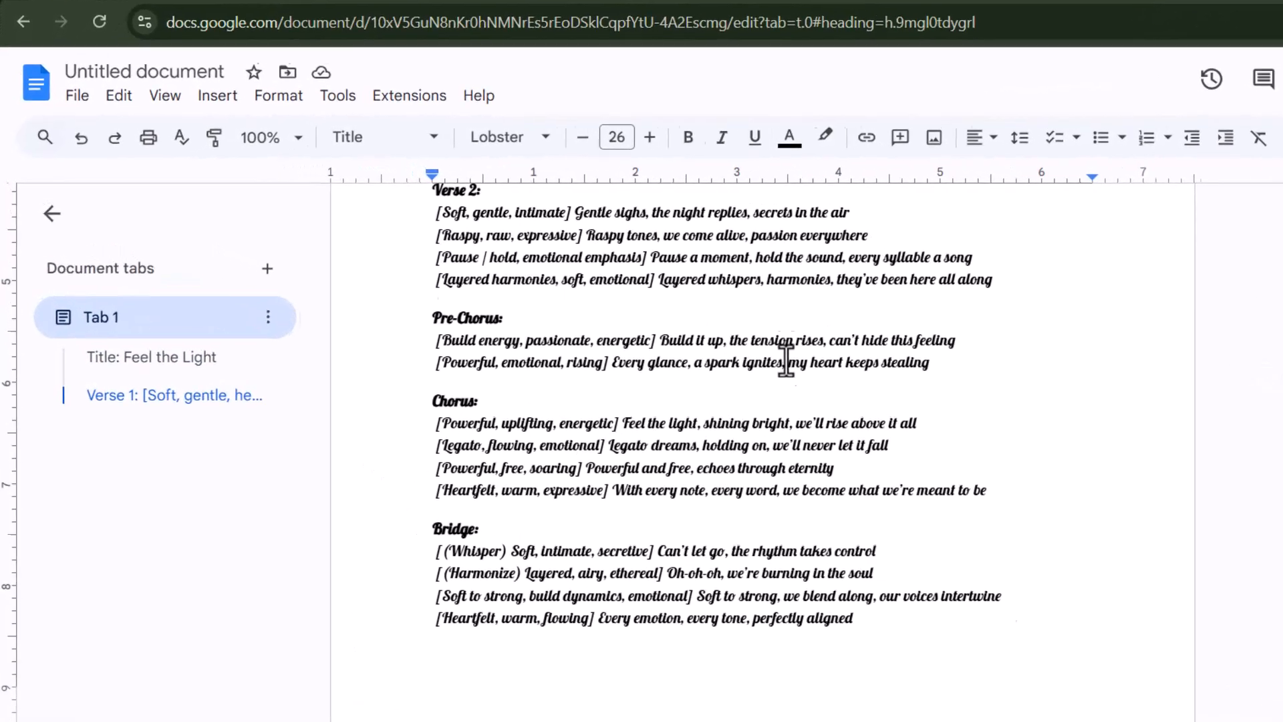
scroll(773, 361, "up", 5)
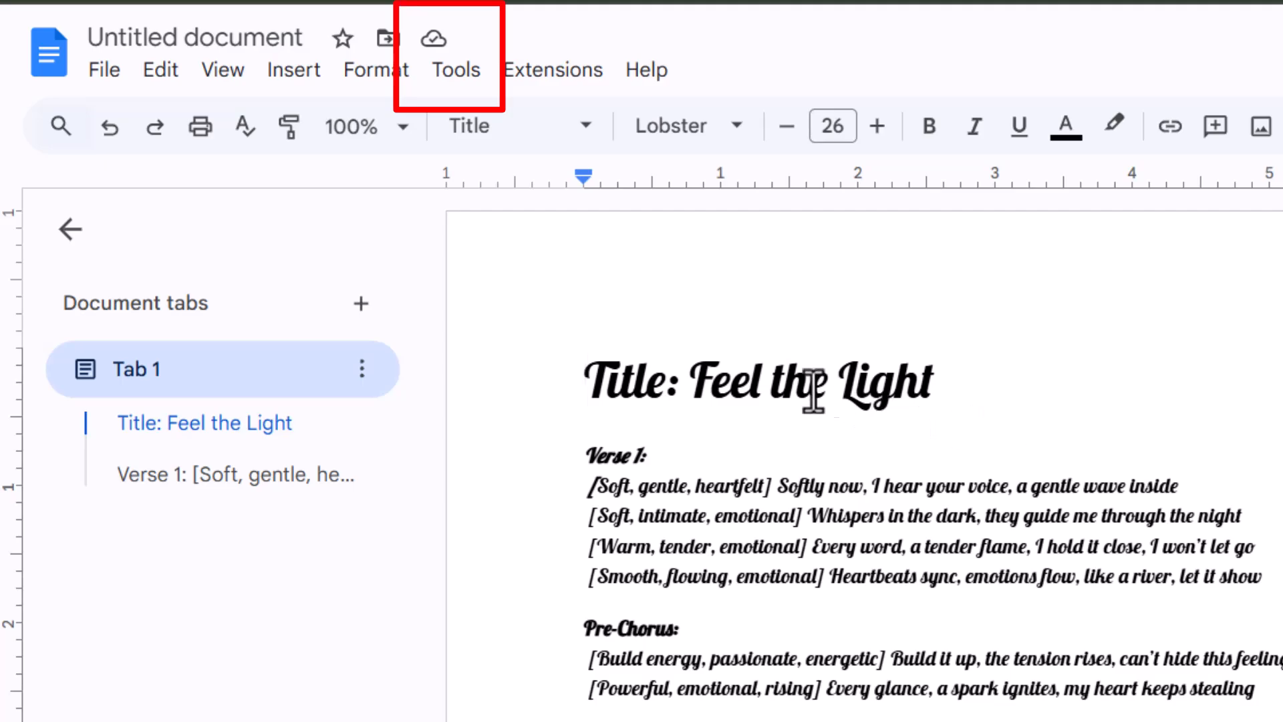
left_click(473, 75)
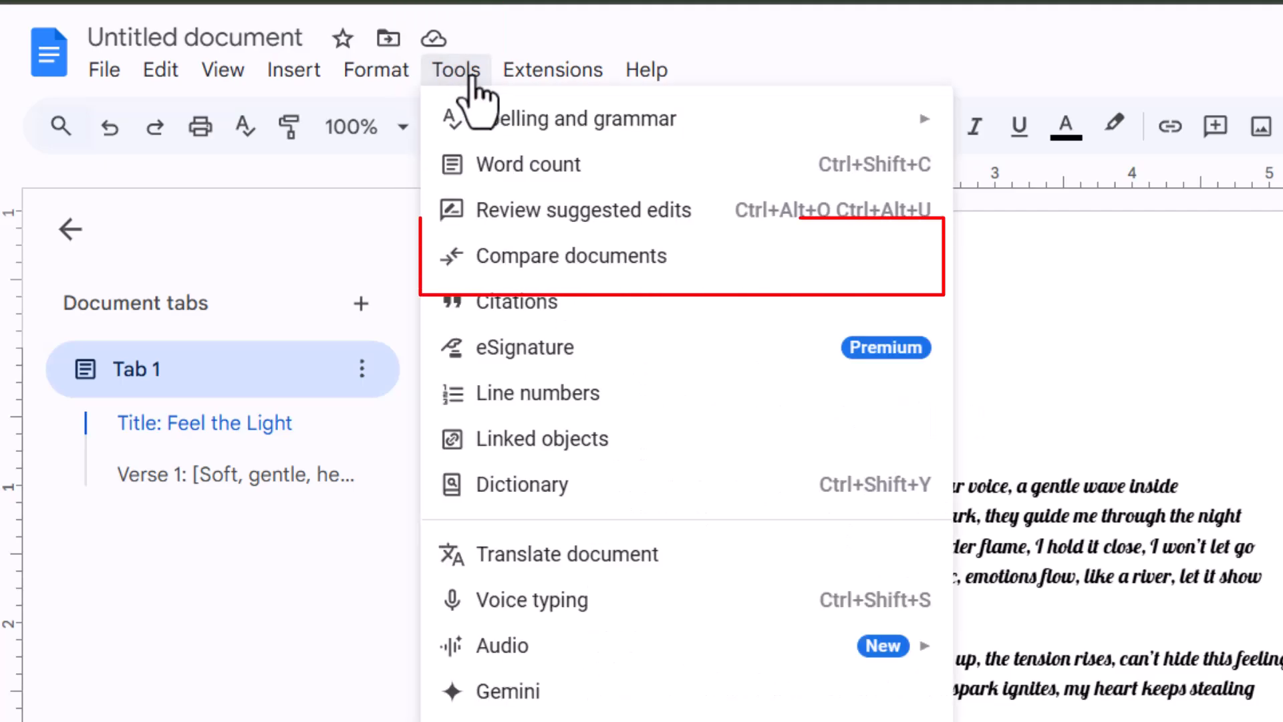
left_click(618, 264)
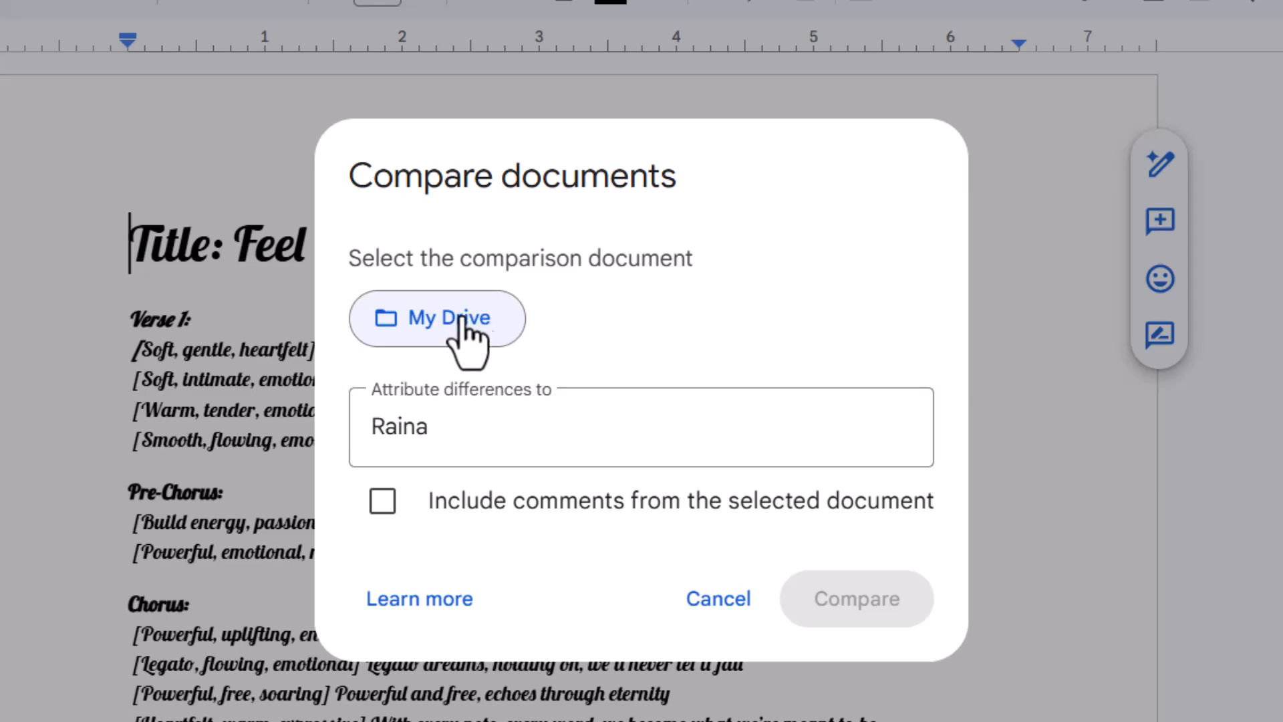
Try another name for attributing the differences, and restore the original account name
left_click(465, 435)
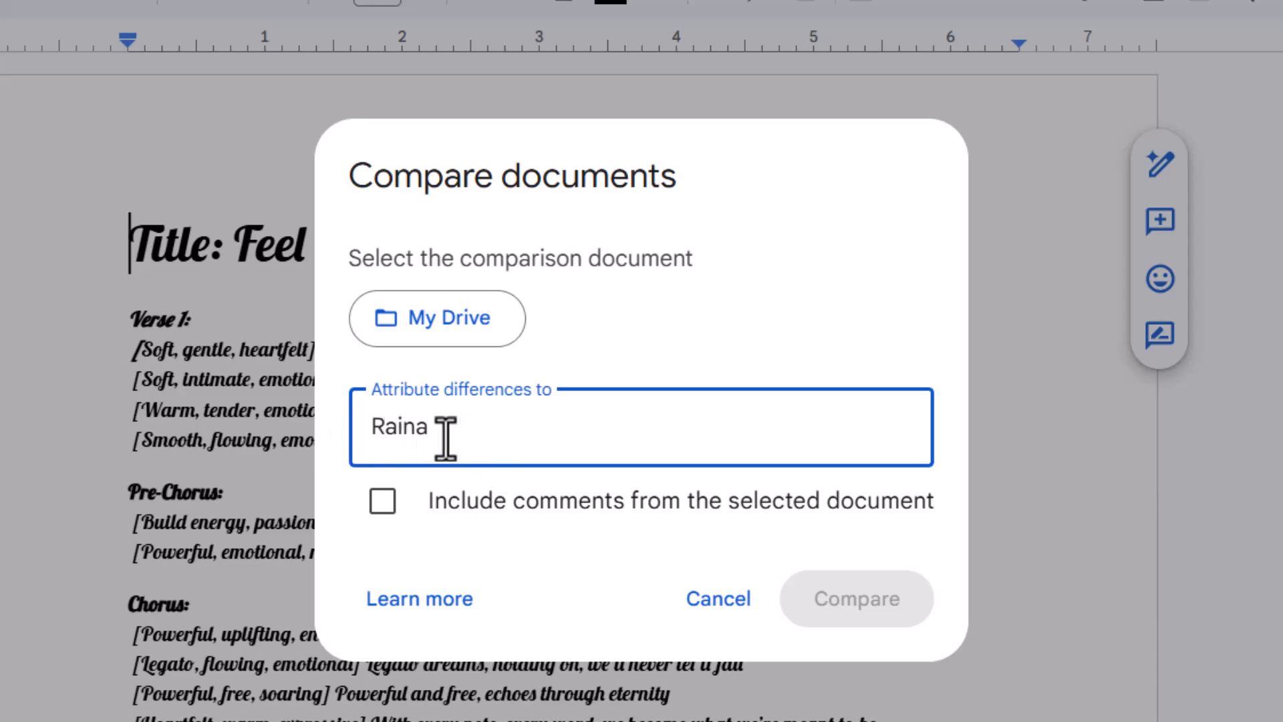
key("BackSpace")
key("BackSpace")
key("BackSpace")
key("BackSpace")
type("Lis")
key("BackSpace")
key("BackSpace")
key("BackSpace")
type("Raina")
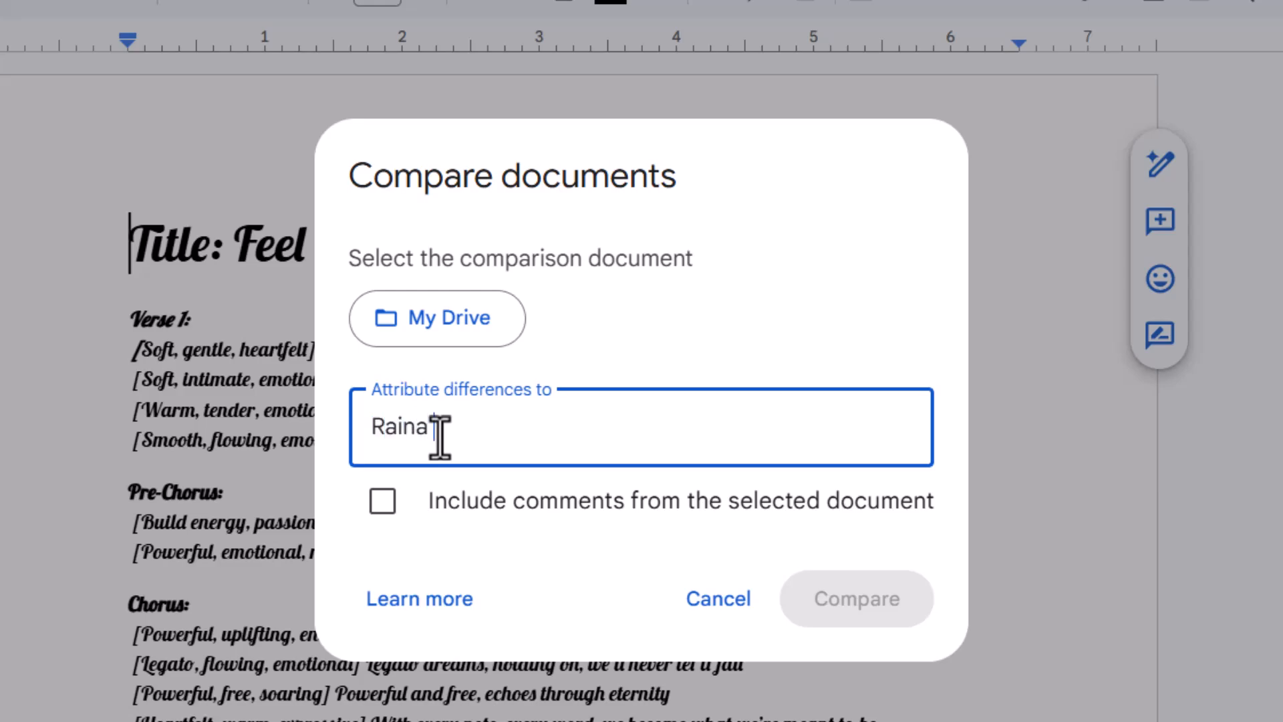
Include comments from the selected document and choose "Comparison of Untitled document & Resume" from My Drive as the comparison document
left_click(382, 503)
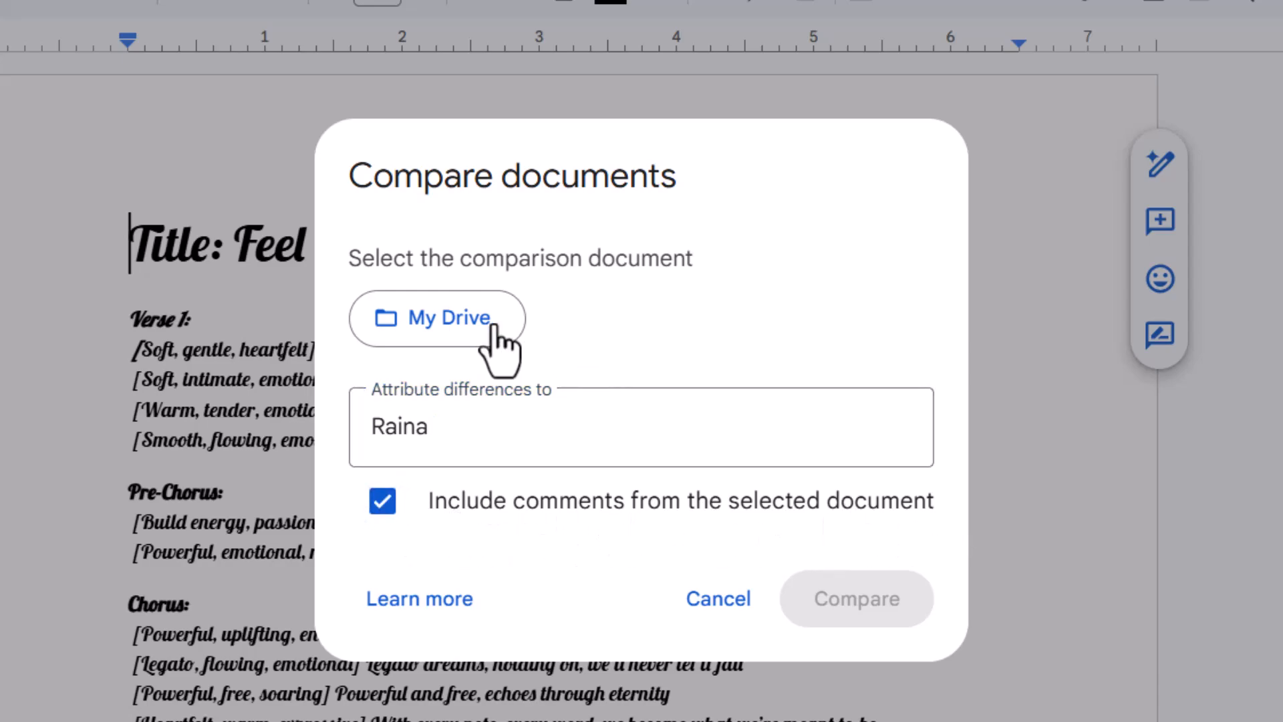
left_click(492, 327)
left_click(495, 347)
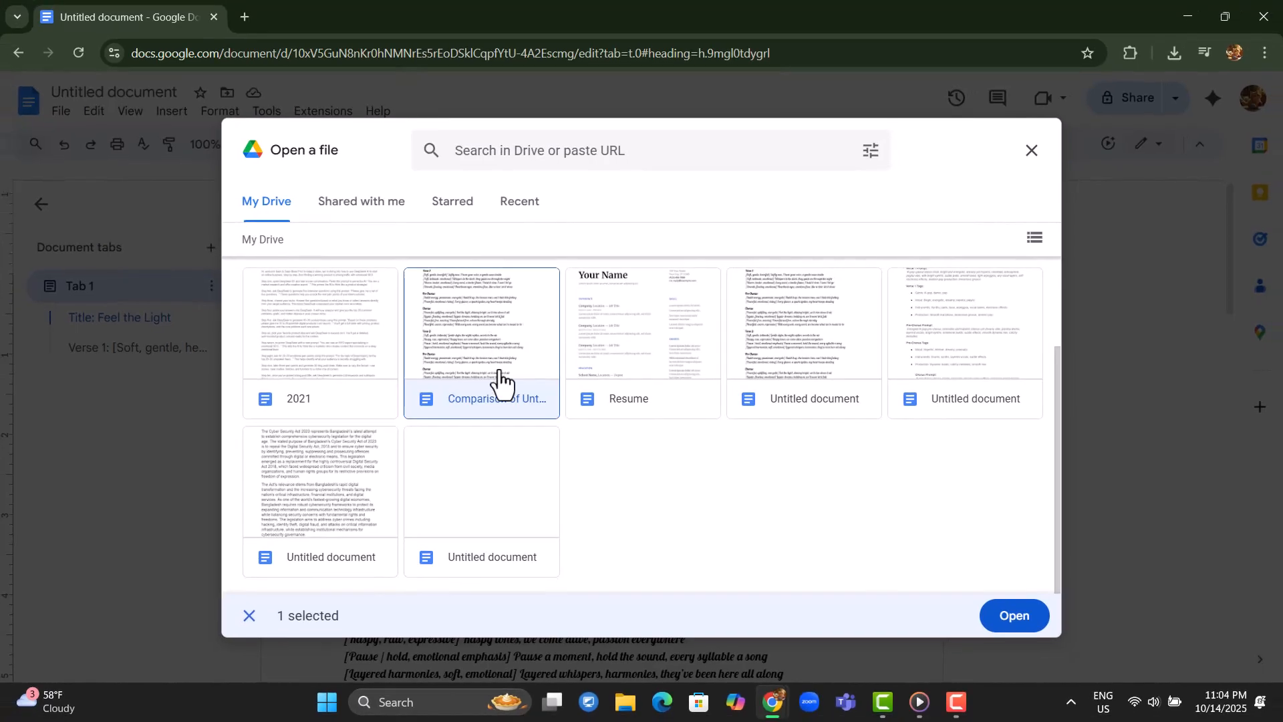
left_click(1013, 619)
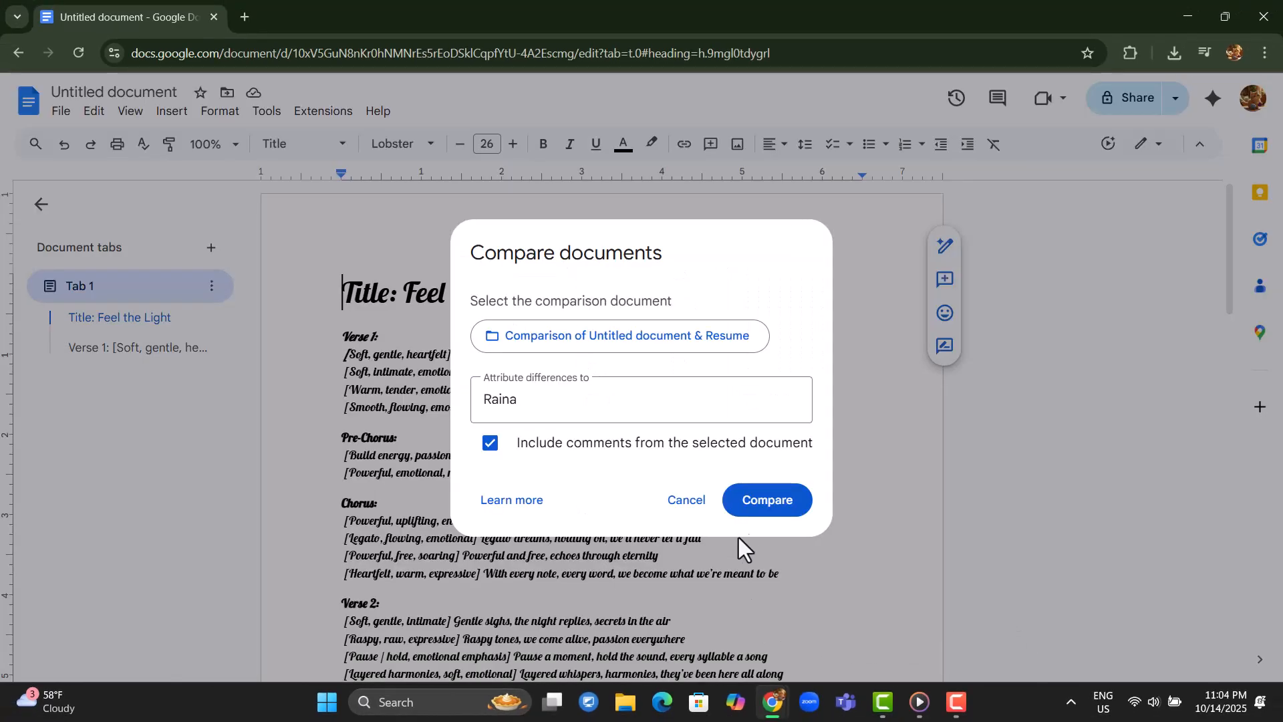
Run the comparison, open the resulting document and review the marked differences between the lyrics and the resume
left_click(761, 501)
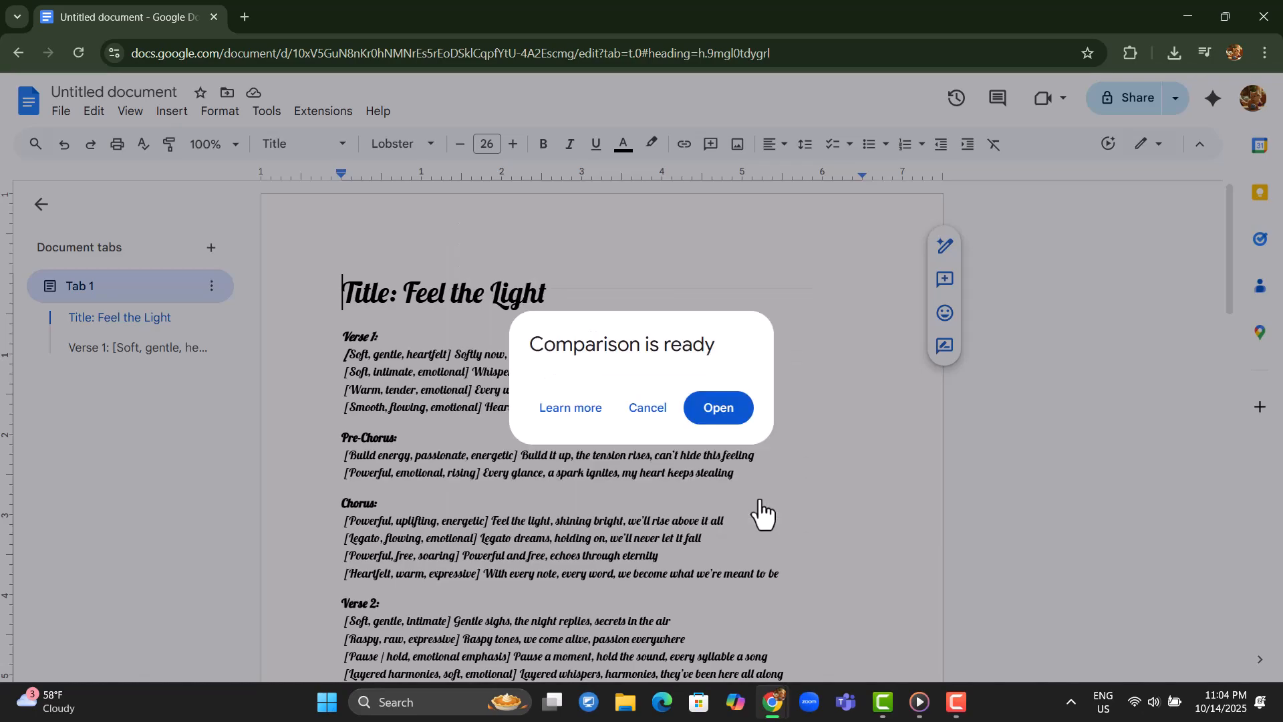
left_click(711, 417)
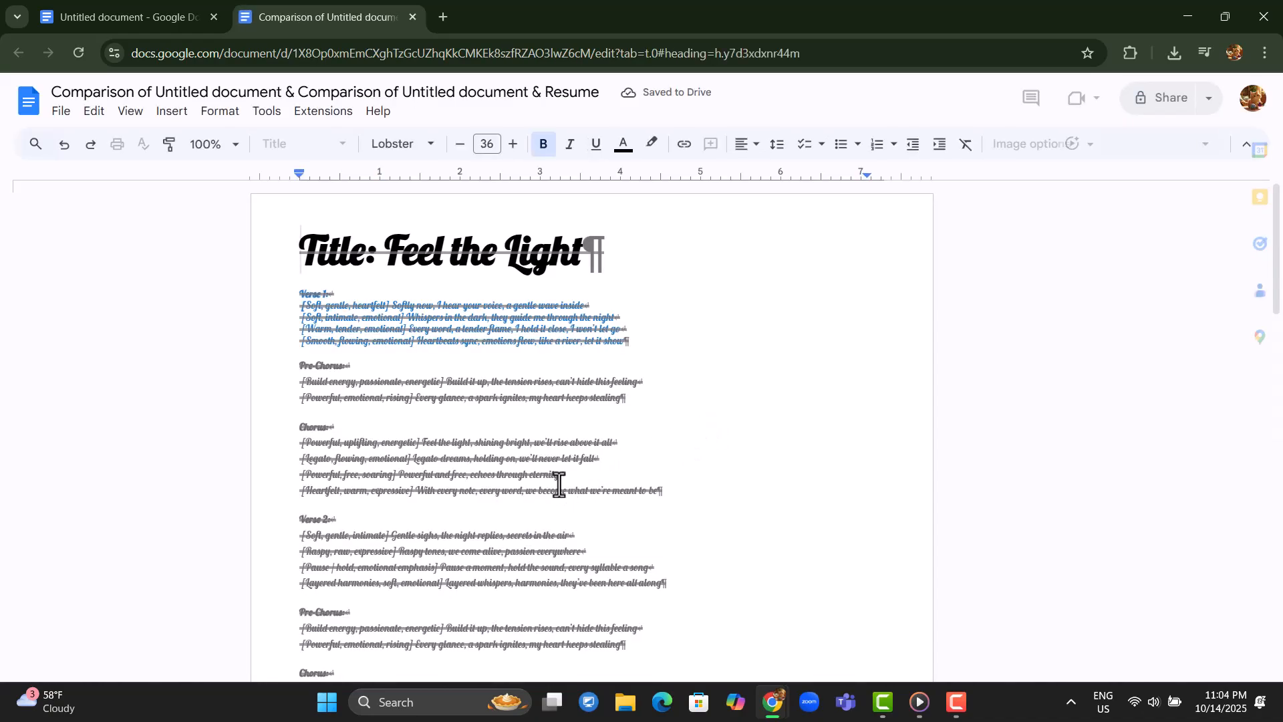
scroll(568, 479, "down", 12)
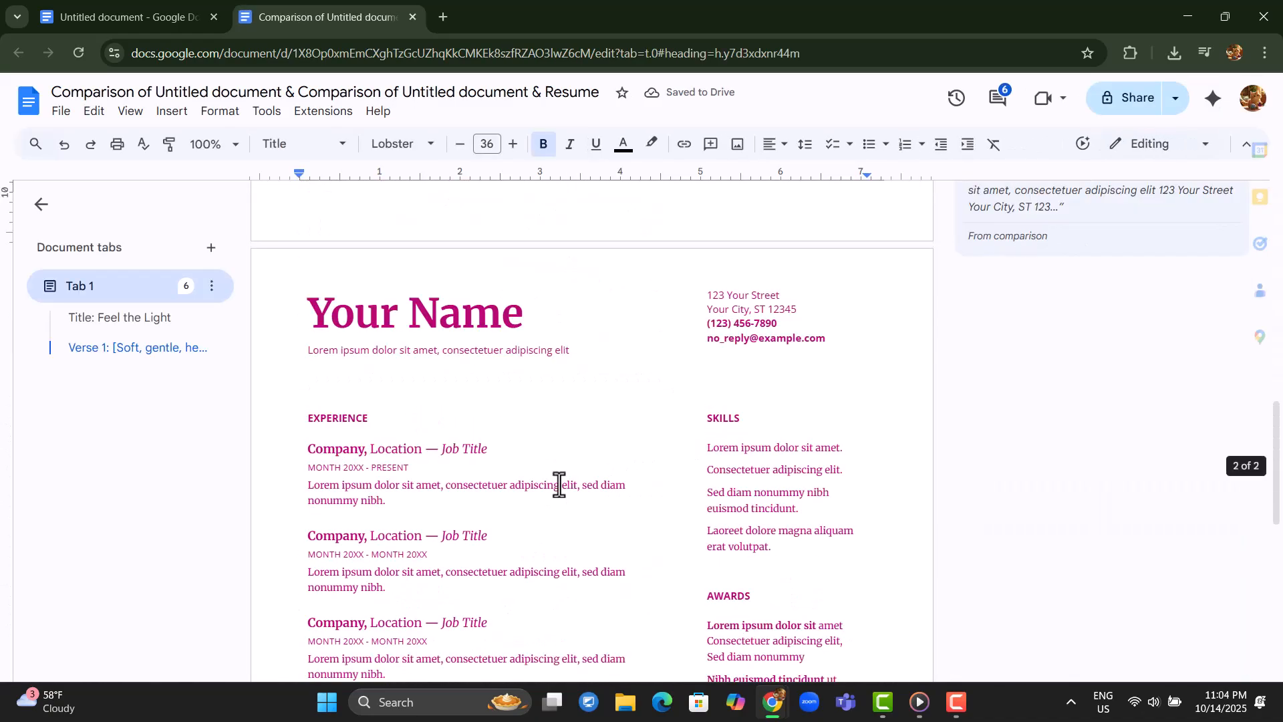
scroll(559, 484, "down", 8)
scroll(559, 485, "up", 15)
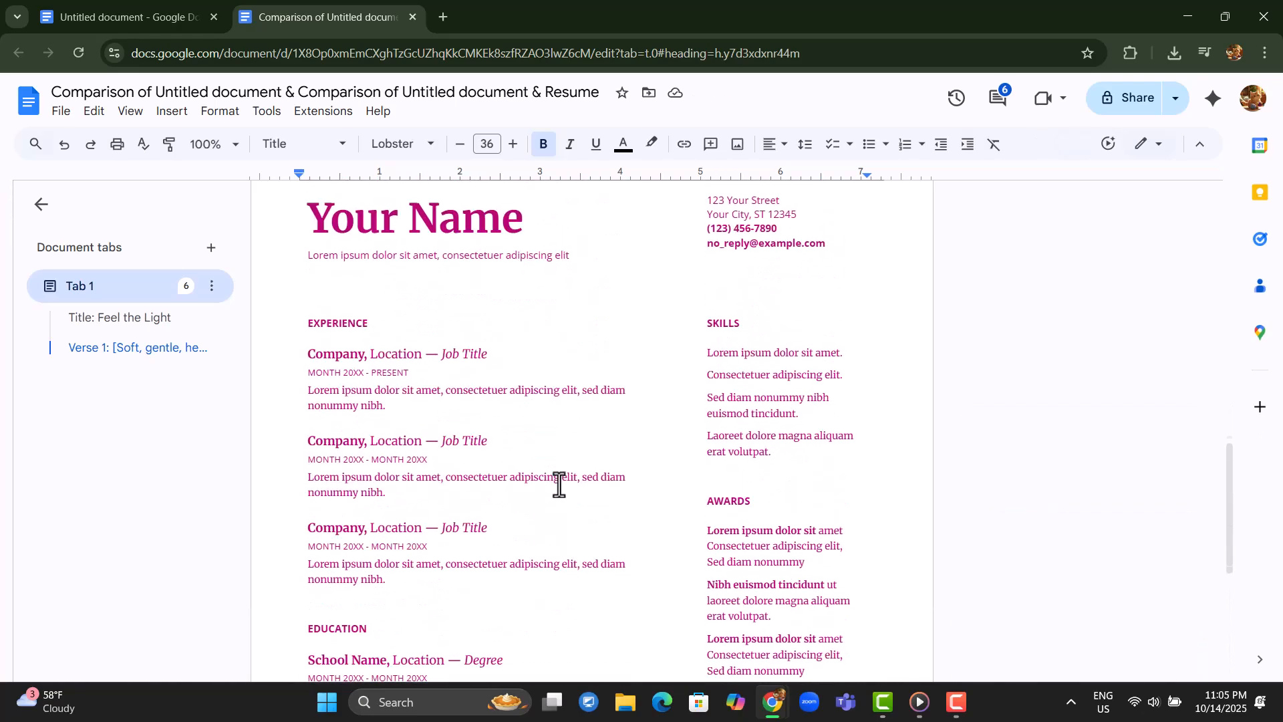
scroll(559, 485, "up", 2)
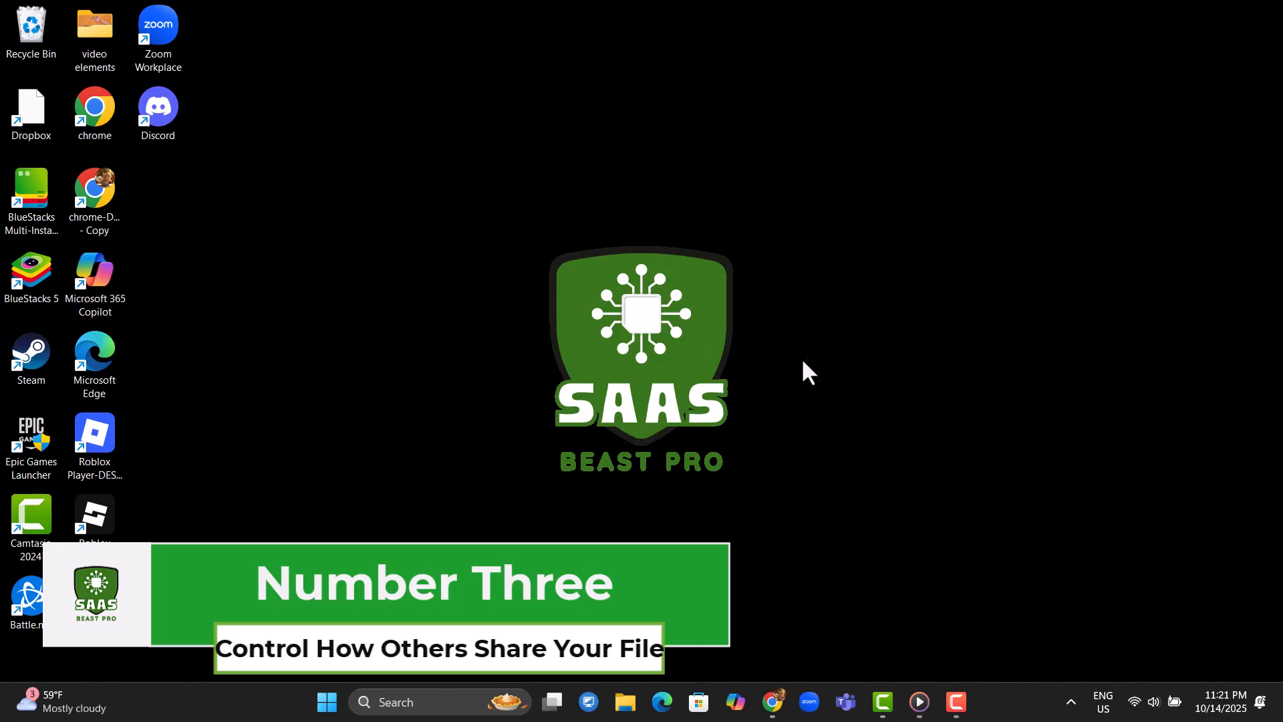
Switch back to the lyrics document in Google Docs and open its sharing settings without naming the document
mouse_move(776, 709)
left_click(828, 619)
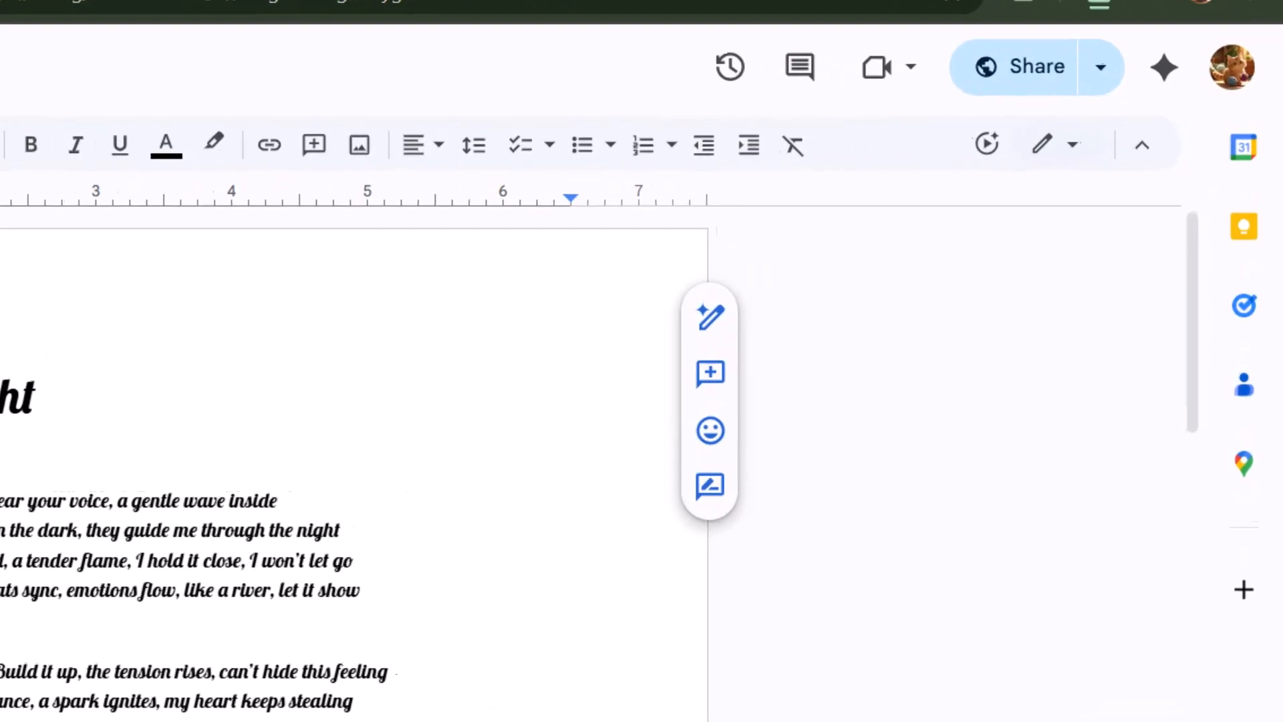
left_click(957, 60)
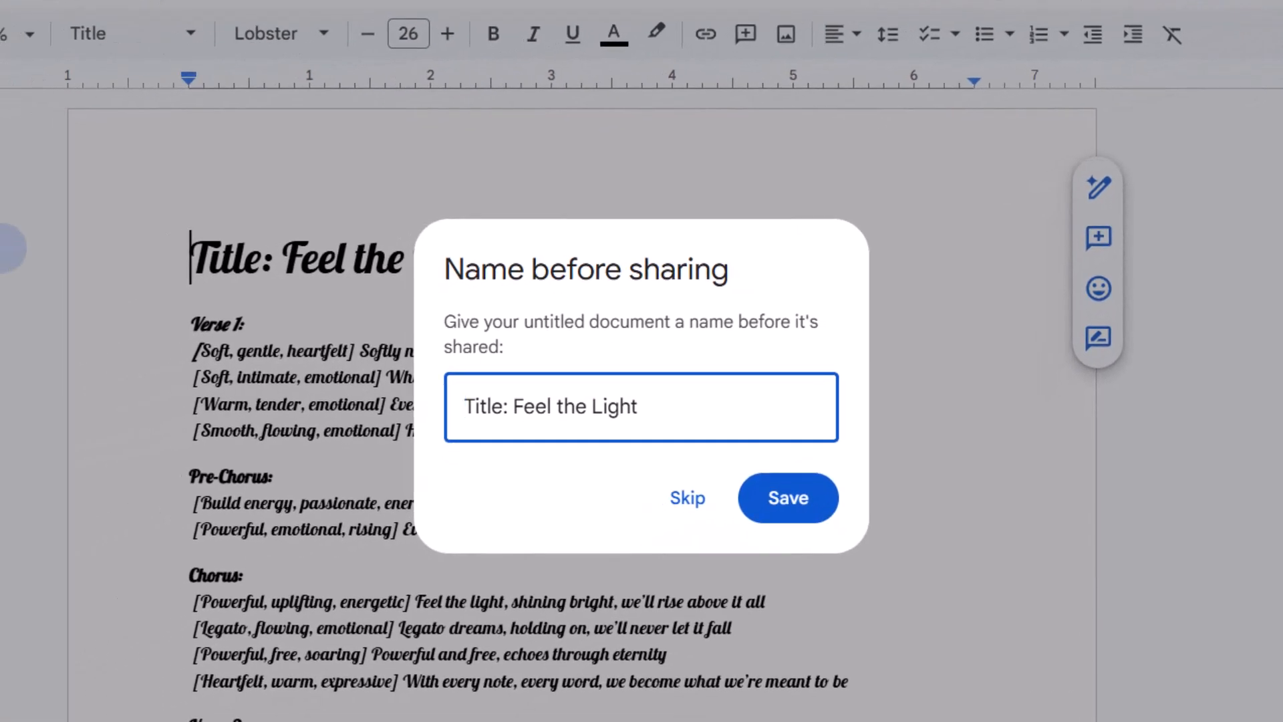
left_click(804, 235)
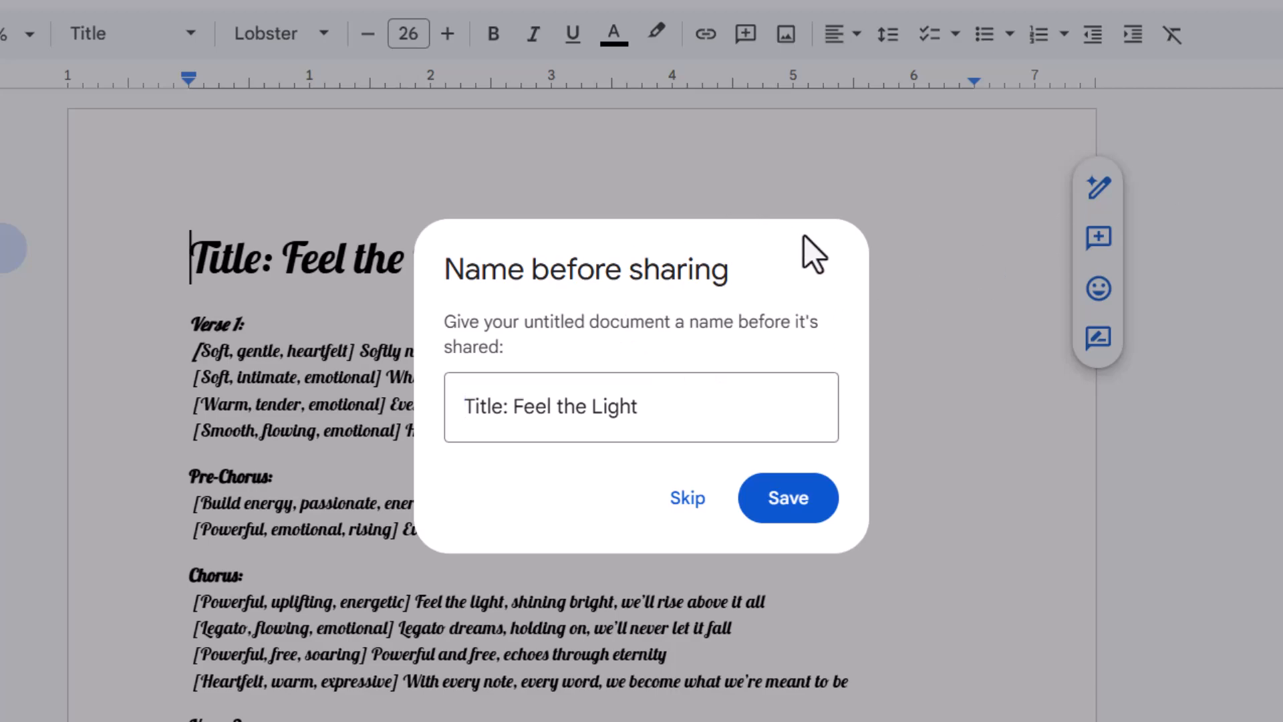
left_click(688, 498)
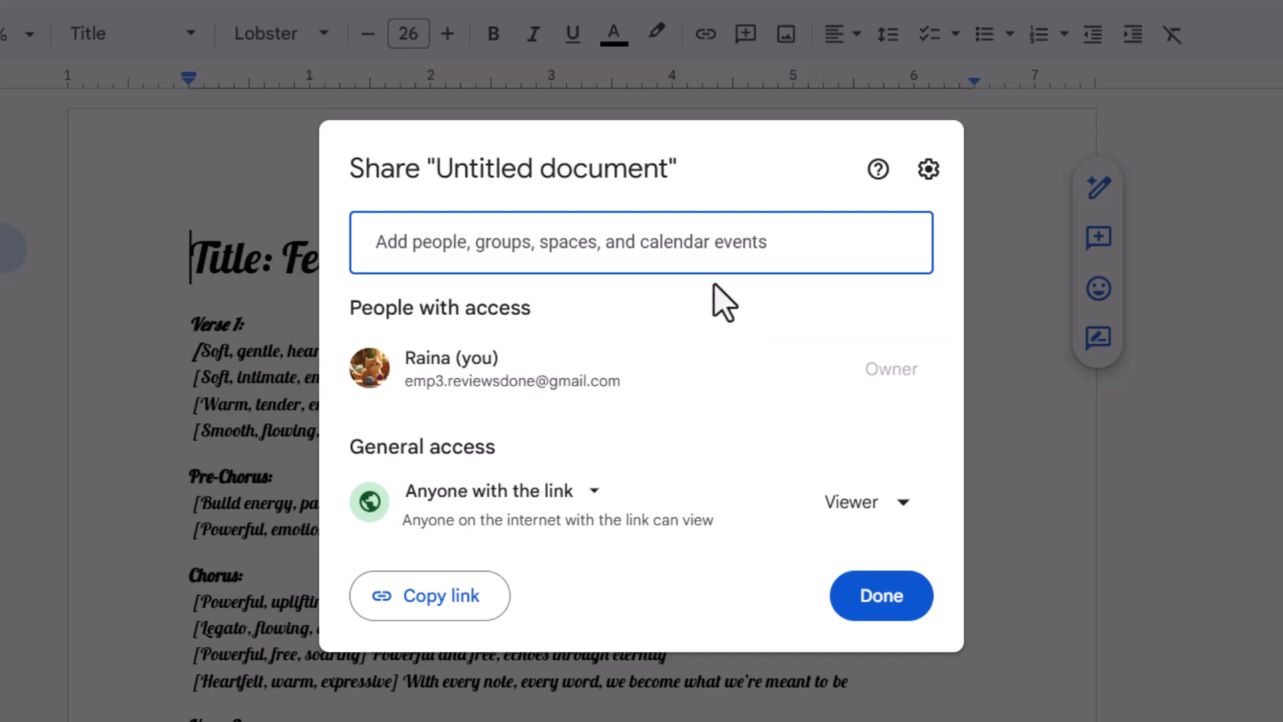
Disallow editors from changing permissions and sharing the document, and return to the sharing overview
left_click(936, 174)
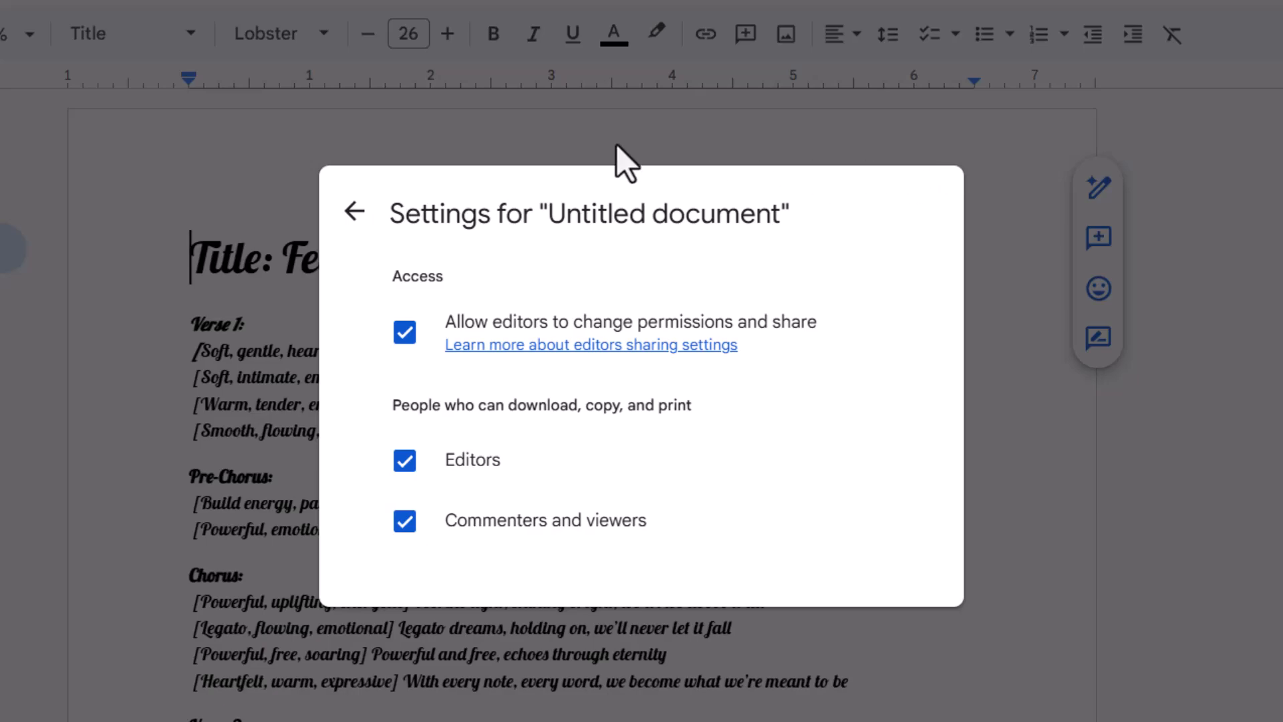
left_click(406, 347)
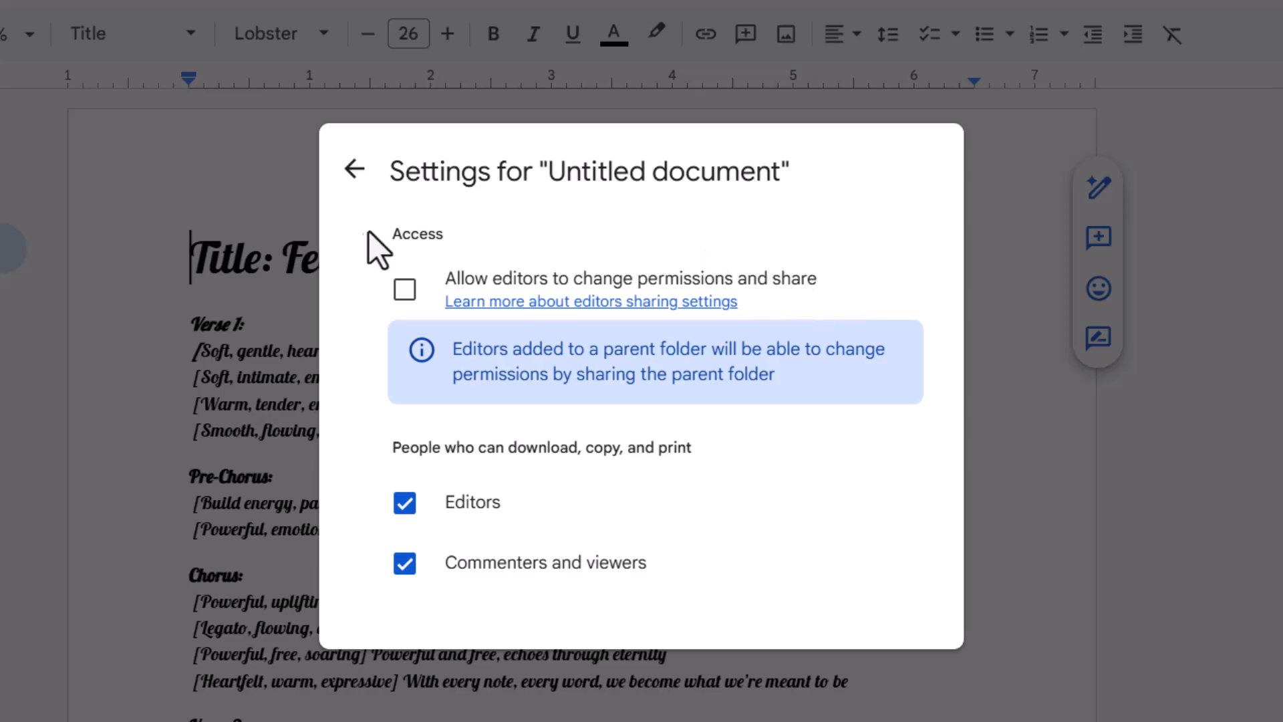
left_click(354, 169)
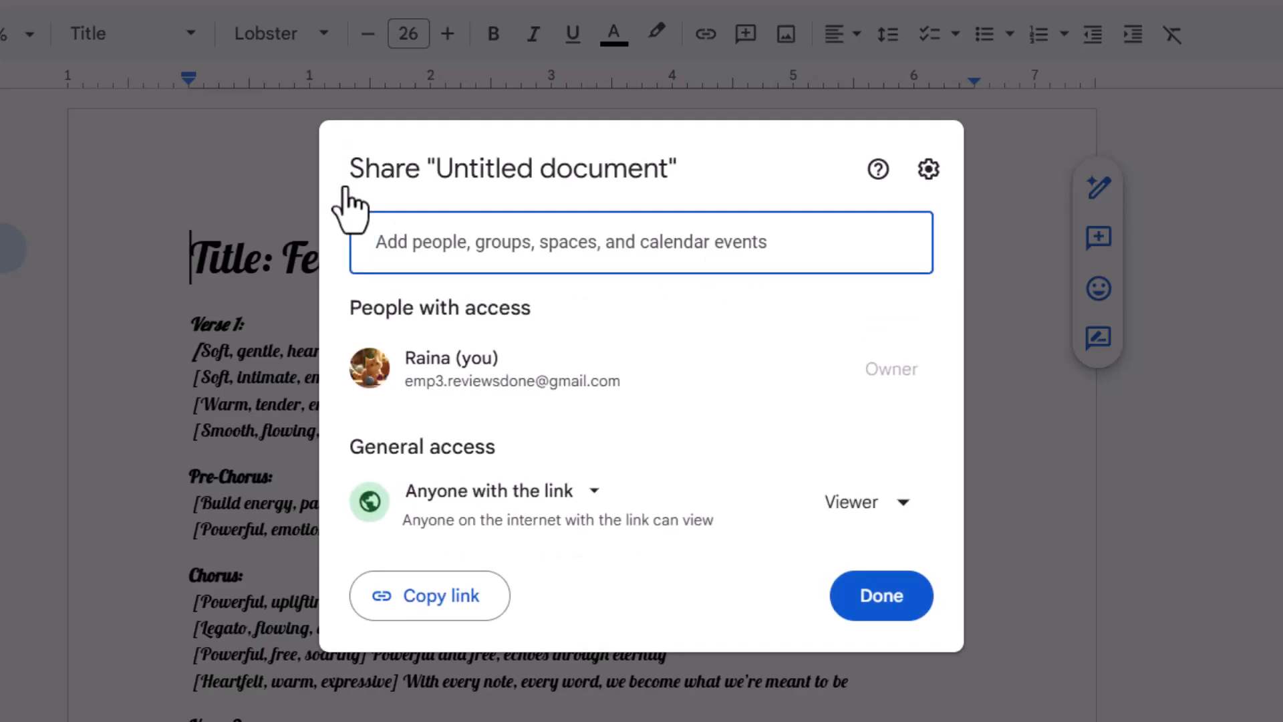
Try general access as Restricted, restore it to Anyone with the link, and view the roles available for link users
left_click(536, 503)
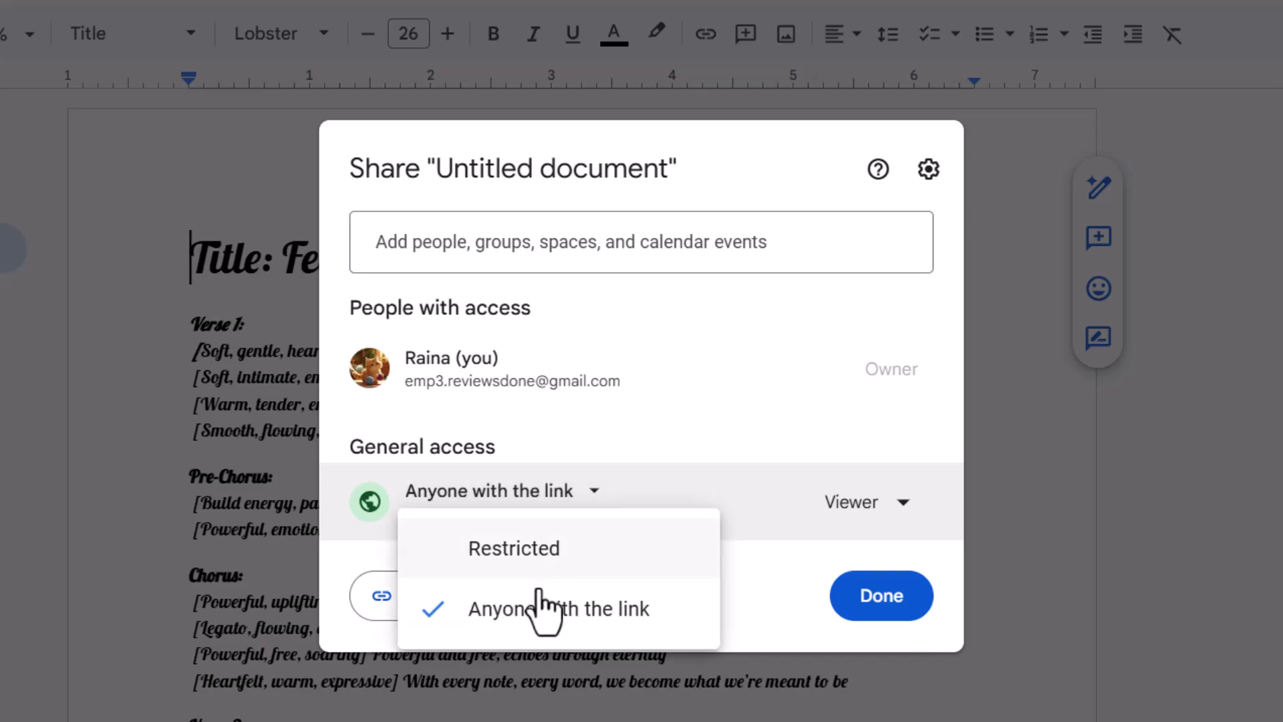
left_click(563, 550)
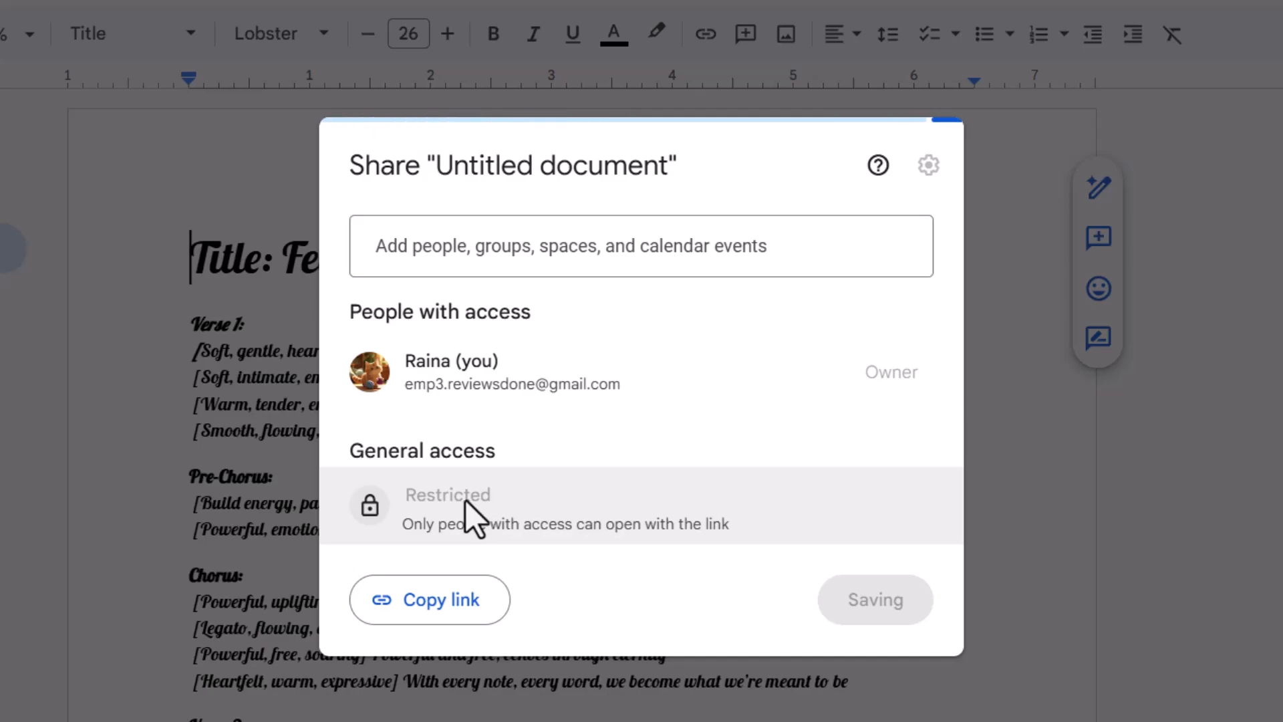
left_click(487, 494)
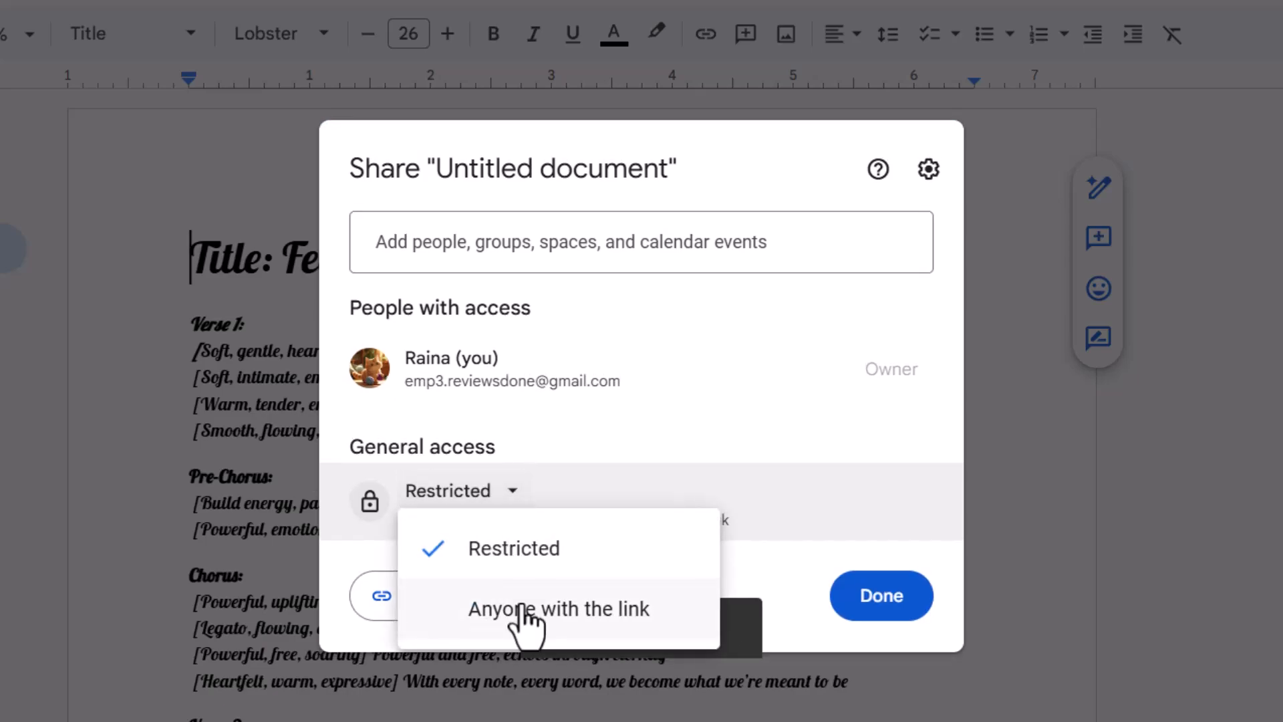
left_click(524, 605)
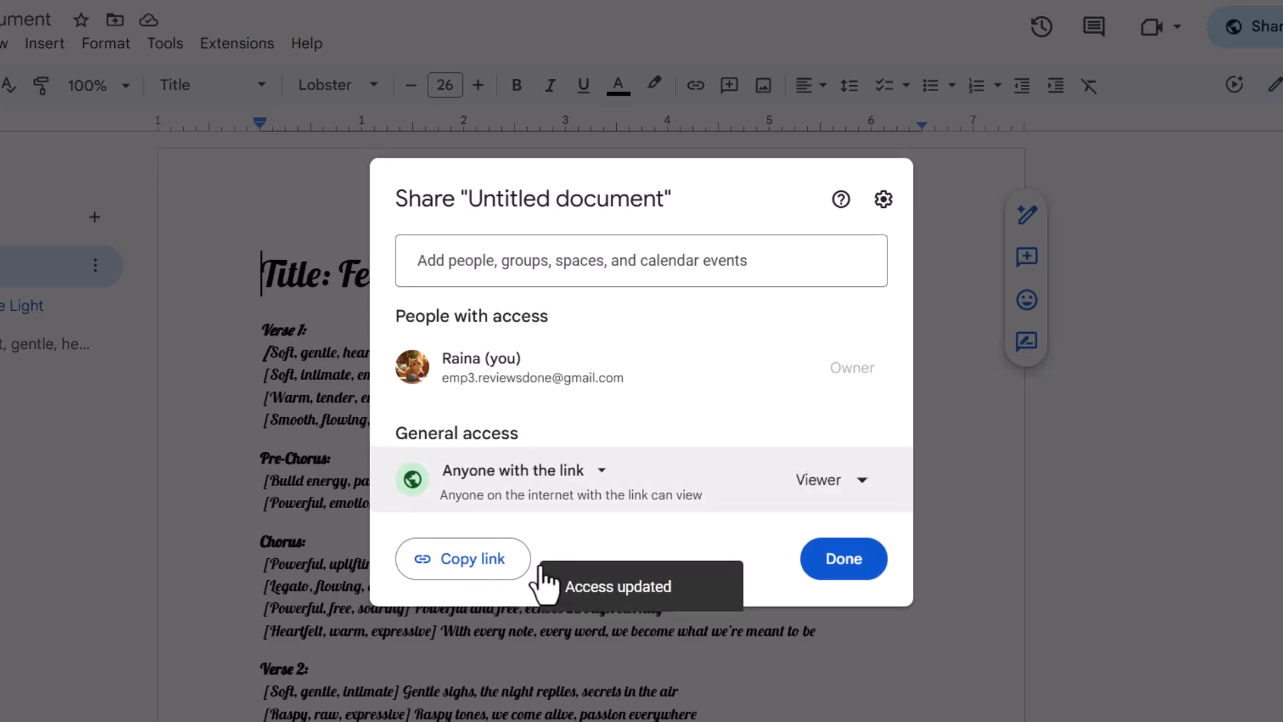
left_click(845, 480)
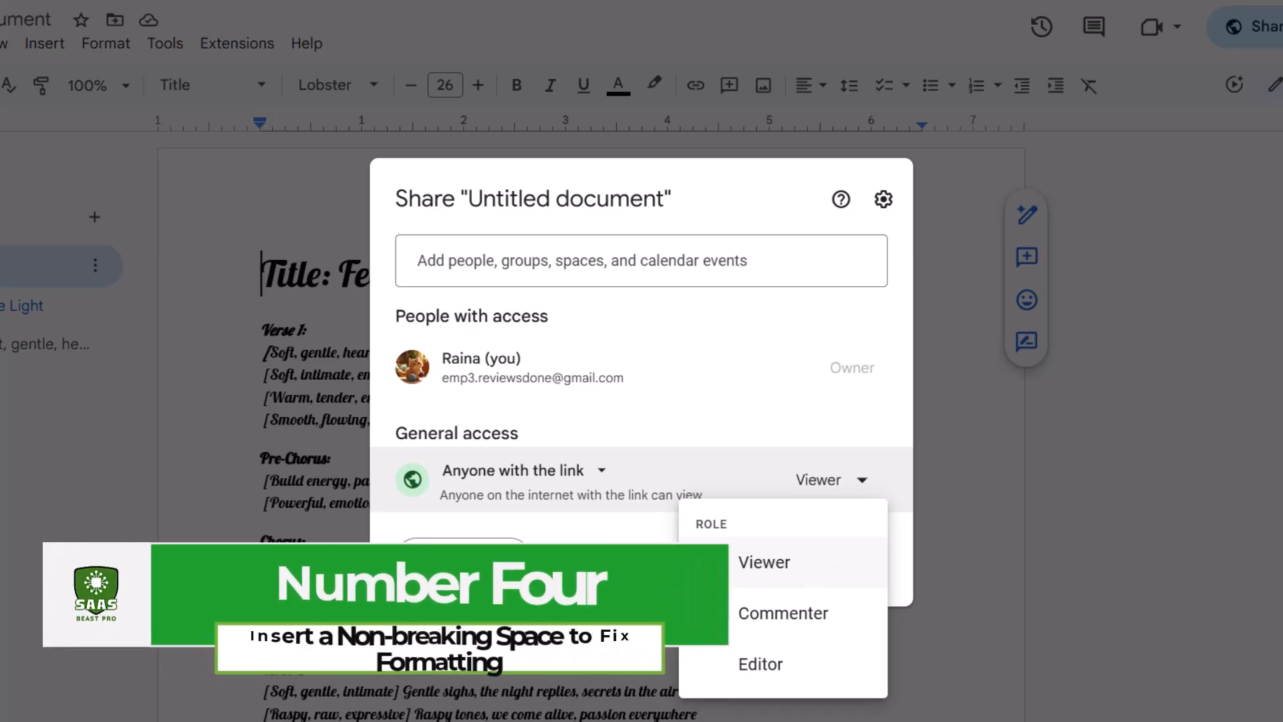
left_click(652, 548)
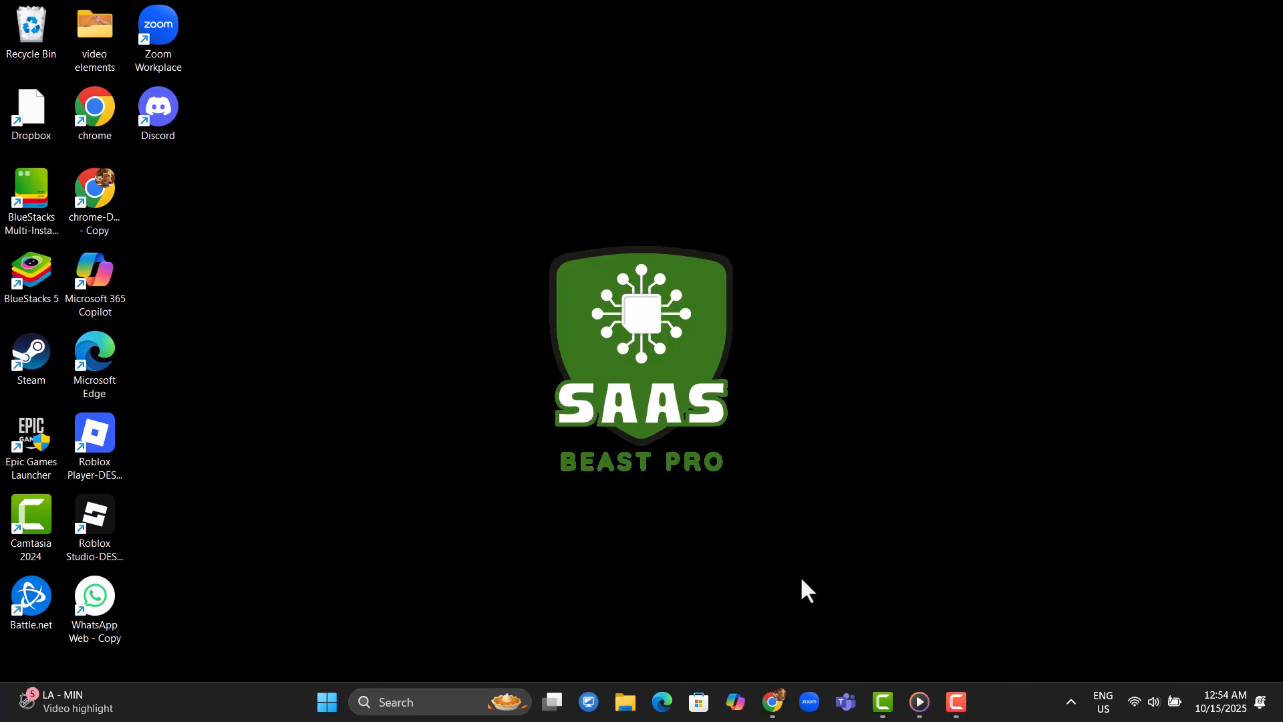
Switch to the lyrics document in Google Docs and open the special characters picker with the cursor between "Softly" and "now" in Verse 1
mouse_move(773, 698)
left_click(880, 638)
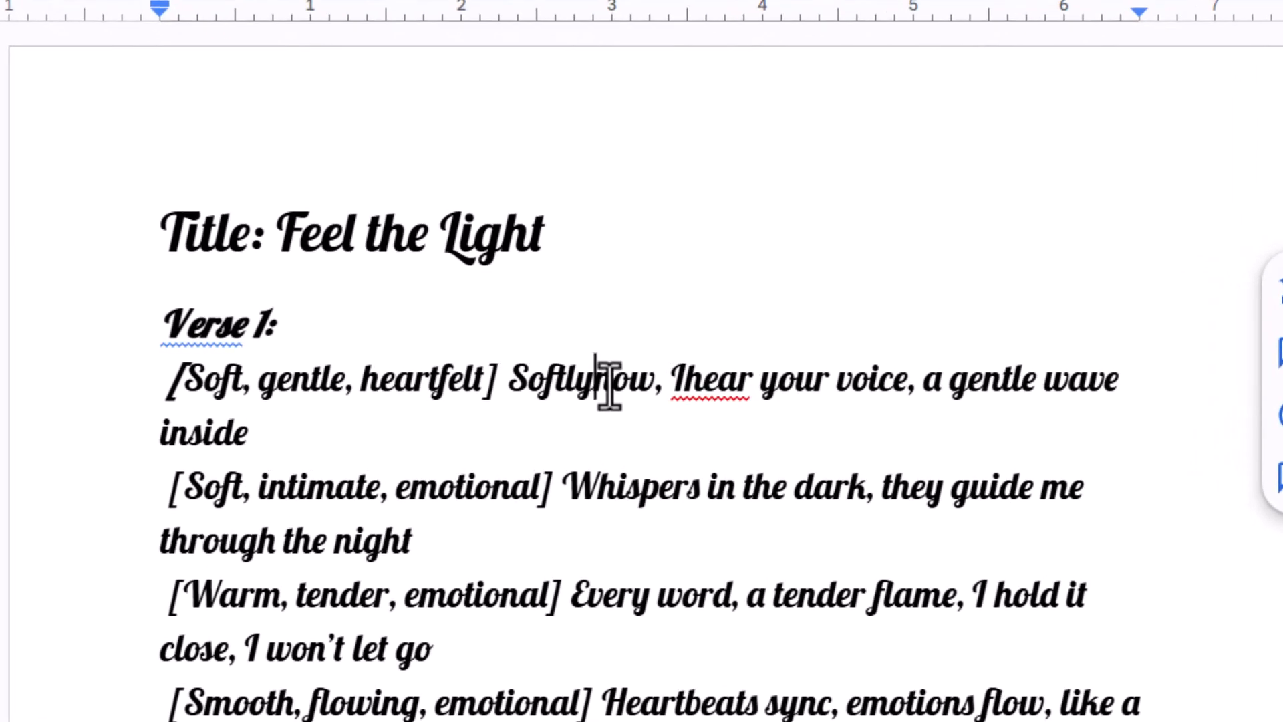
left_click(595, 381)
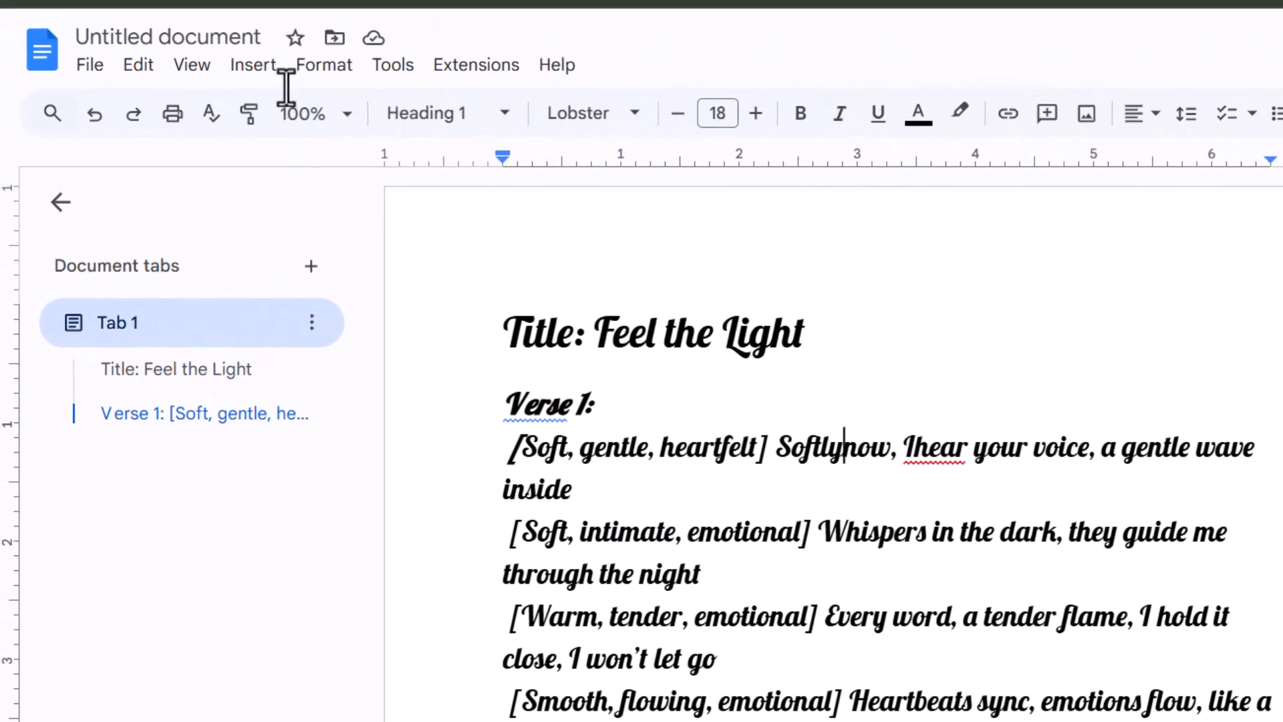
left_click(255, 70)
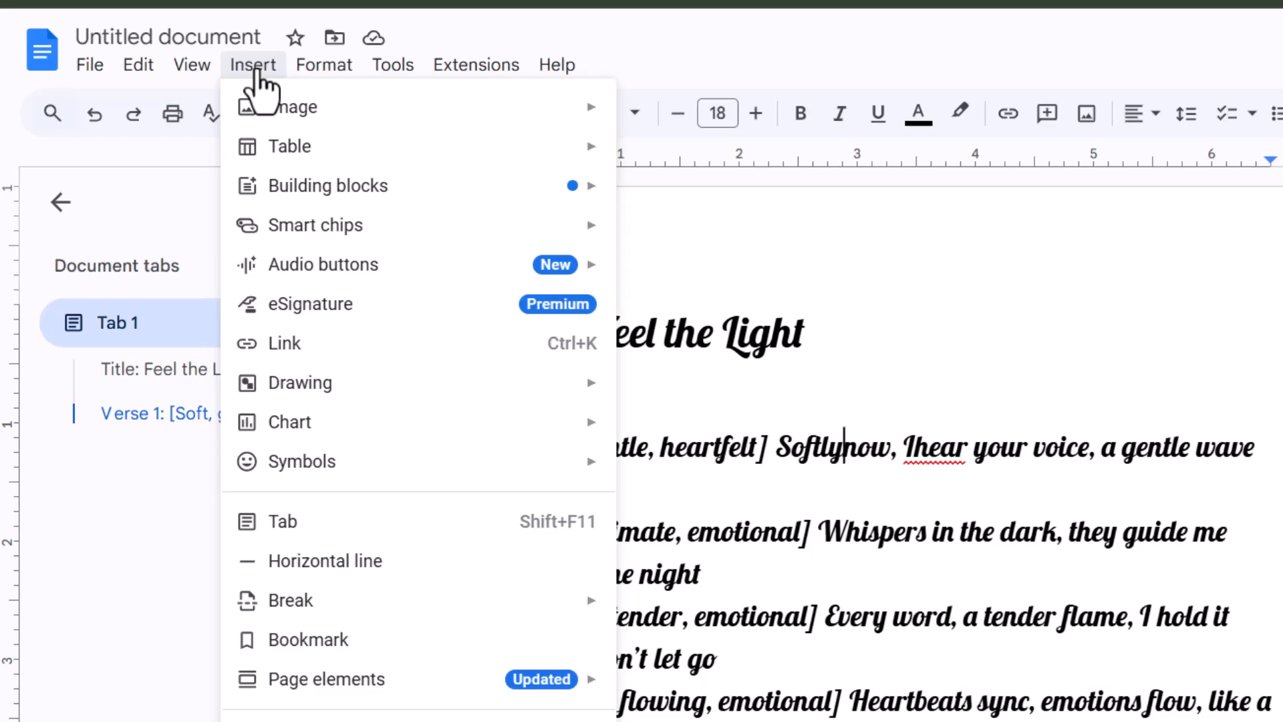
mouse_move(416, 466)
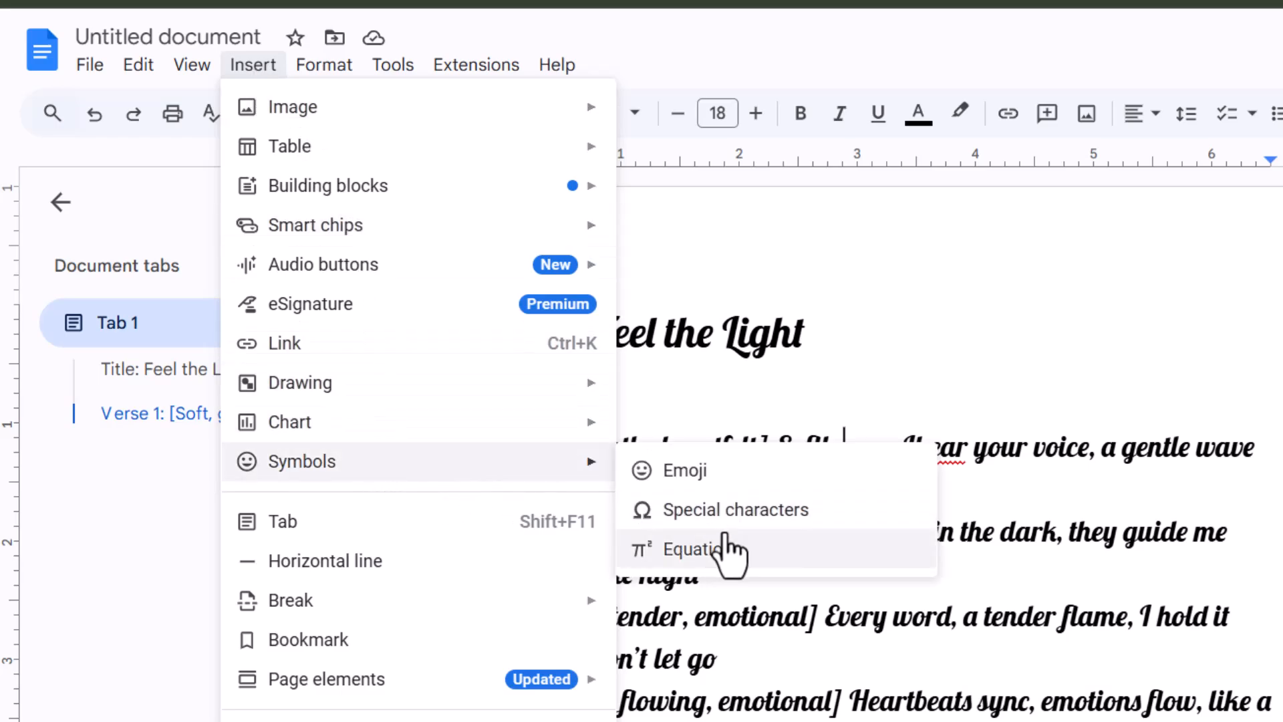
left_click(737, 511)
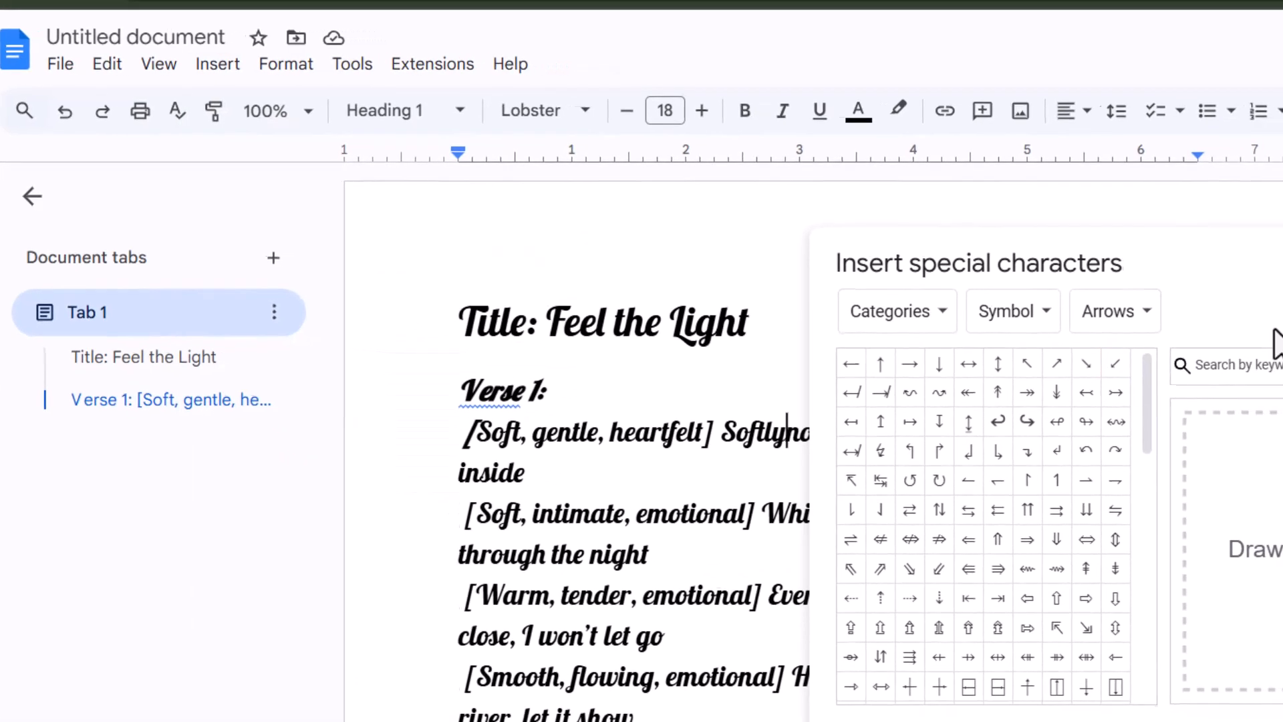
Search the special characters for "no break space" and insert that character between "Softly" and "now"
left_click(1278, 369)
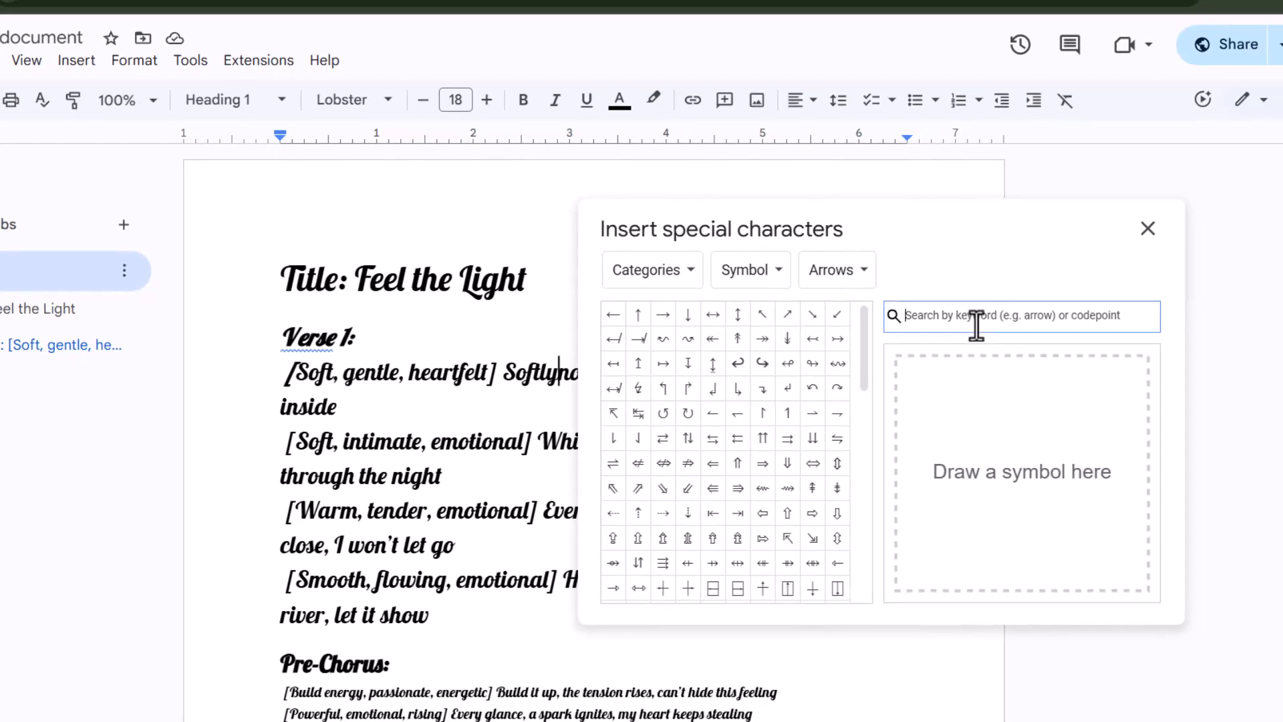
type("no bre")
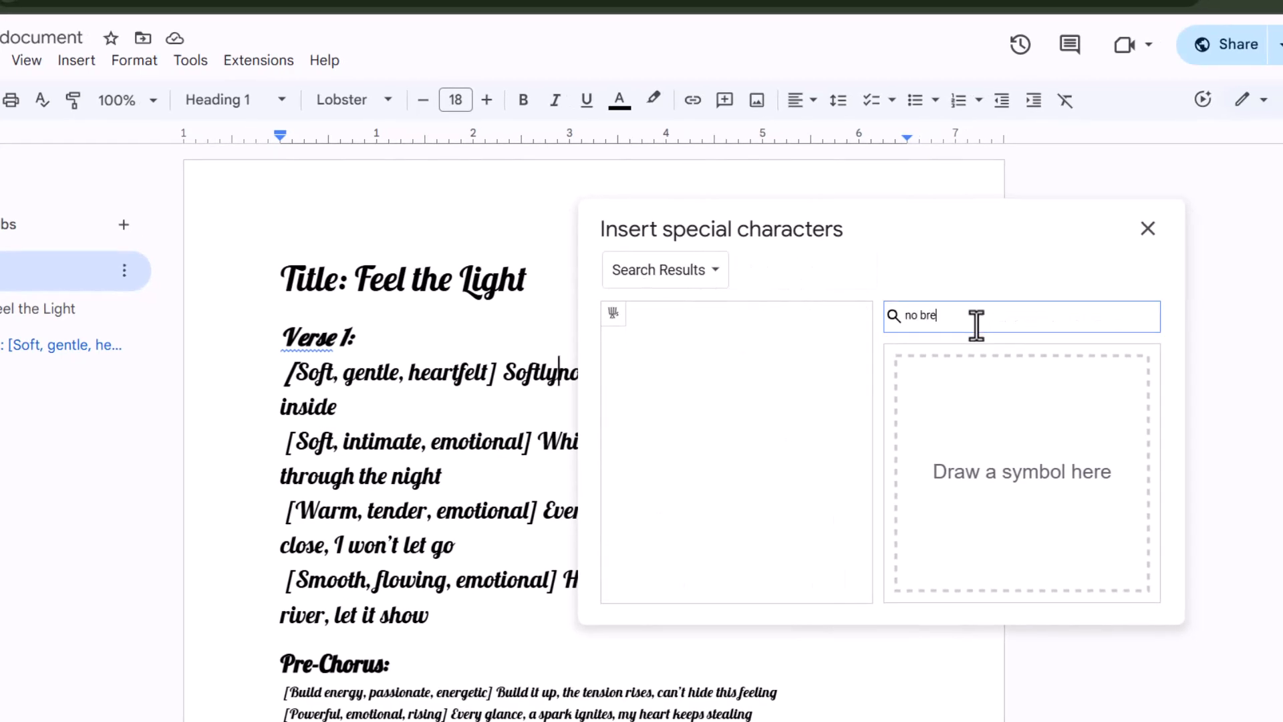
type("aking")
key("BackSpace")
key("BackSpace")
key("BackSpace")
type("spa")
left_click_drag(929, 227, 1072, 217)
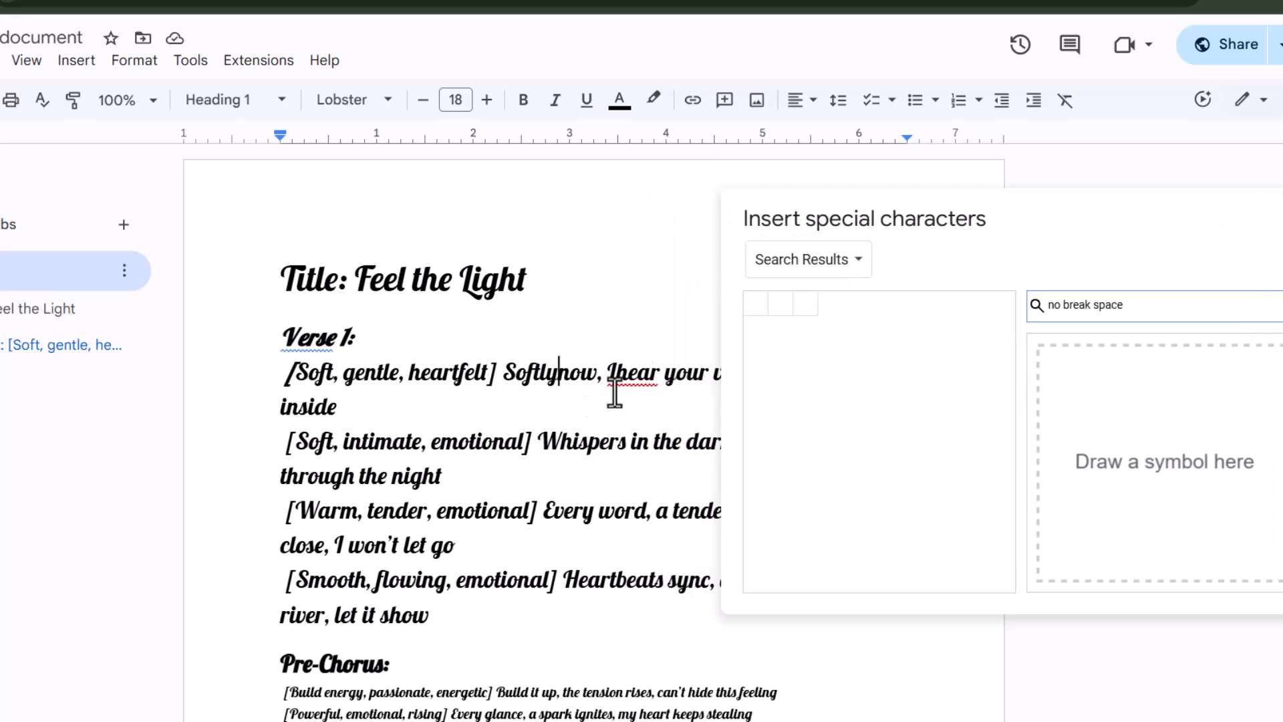
left_click(756, 306)
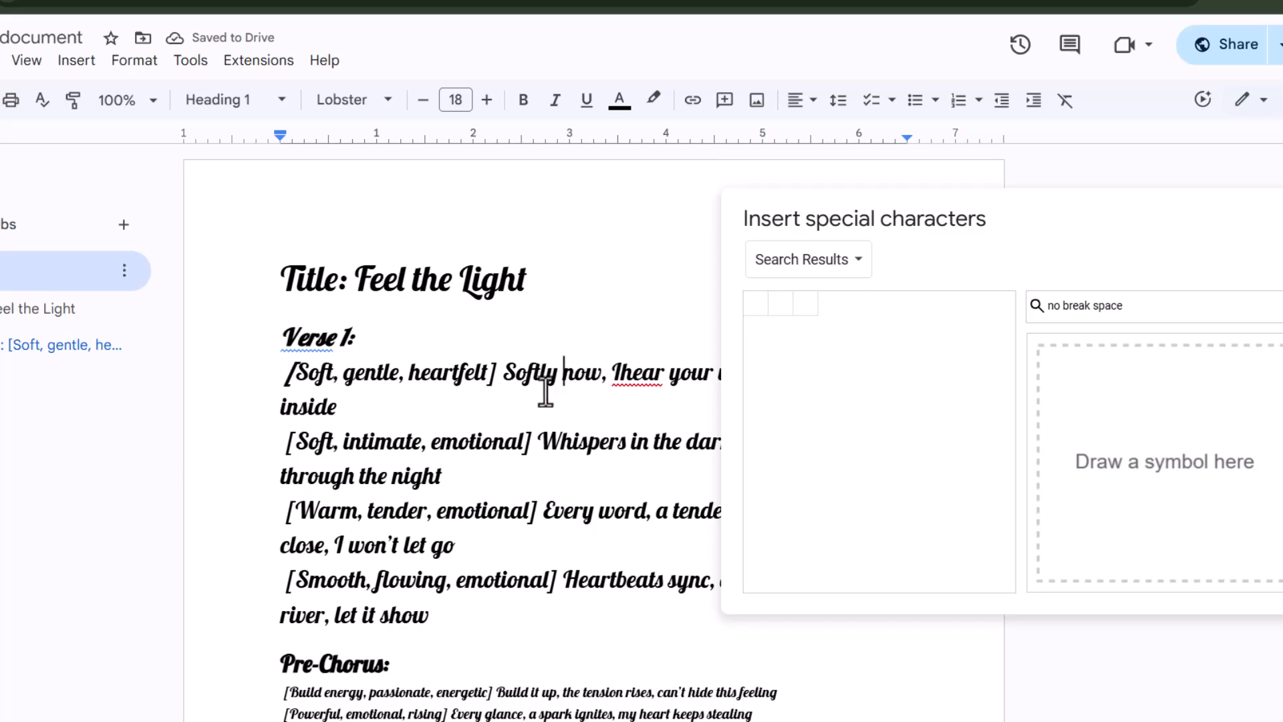
Break the first Verse 1 line before "Softly now", indent the new line with repeated tabs and close the special characters picker
left_click(504, 375)
key("Return")
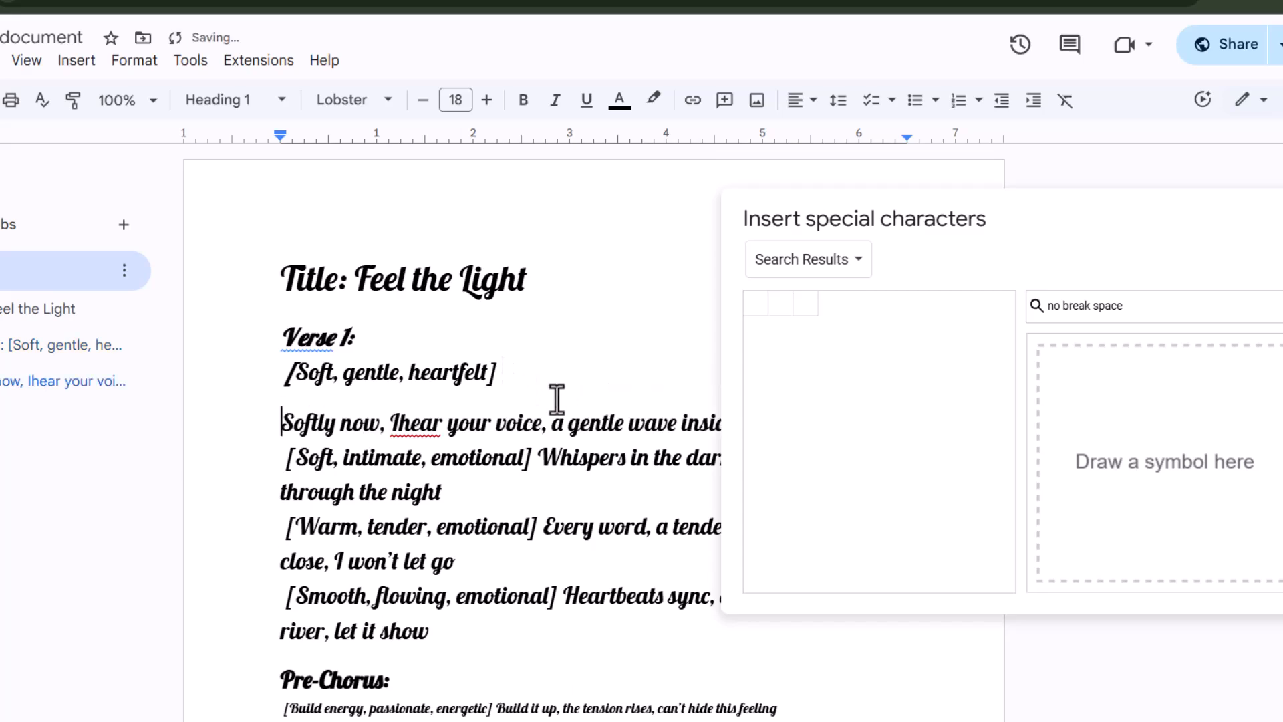
key("Tab")
key("Escape")
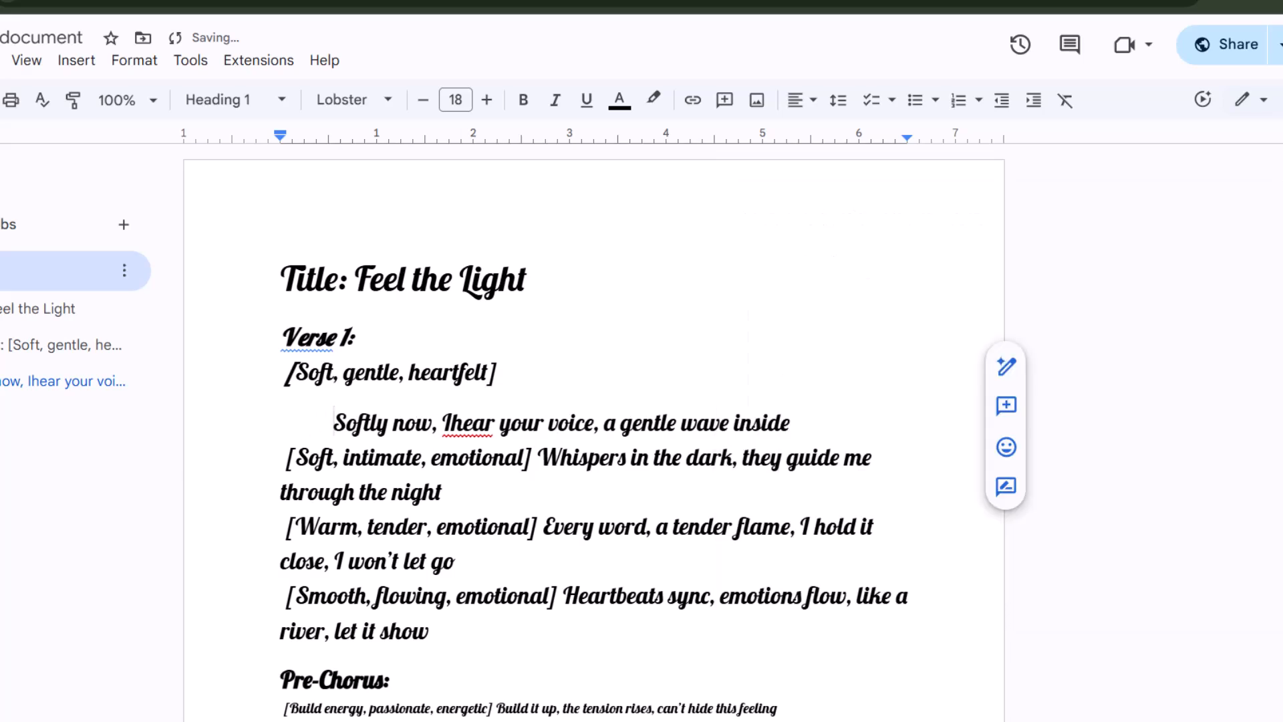
key("Tab")
key("Tab")
key("Tab")
key("Tab")
key("Tab")
key("Tab")
key("Tab")
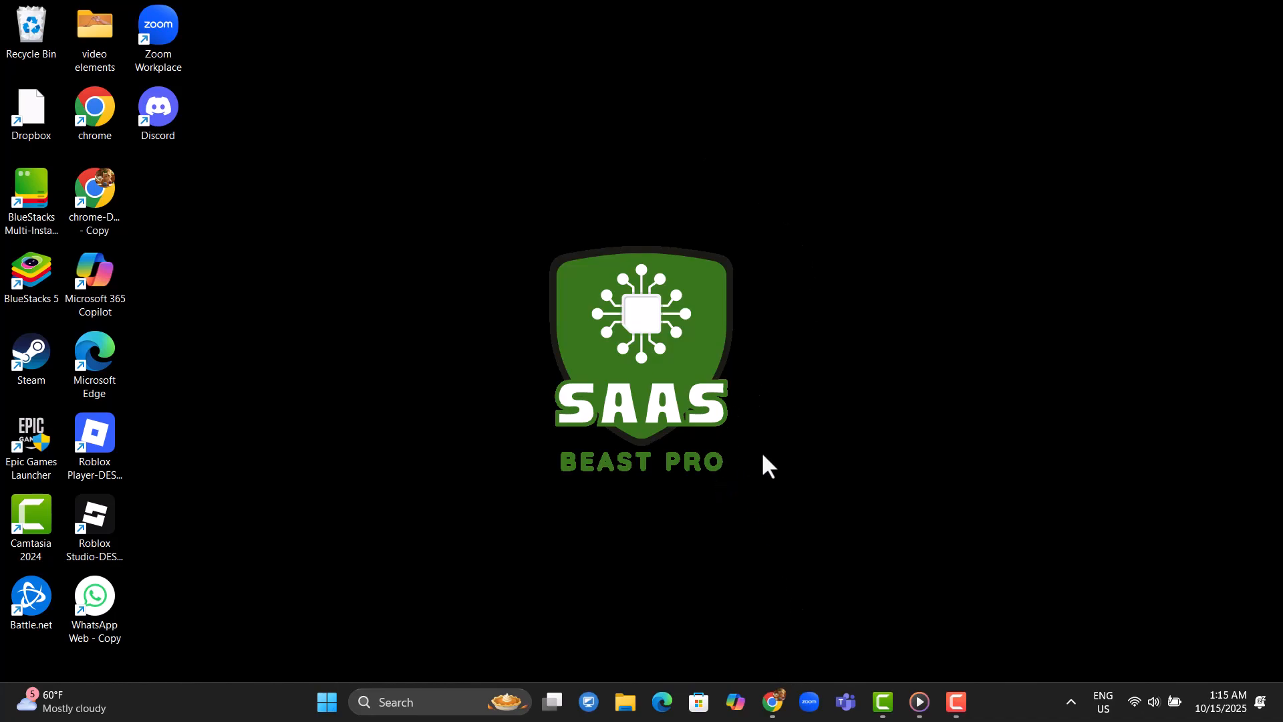
Switch to the lyrics document in Google Docs again and open the personal dictionary for spelling and grammar
mouse_move(773, 701)
left_click(888, 605)
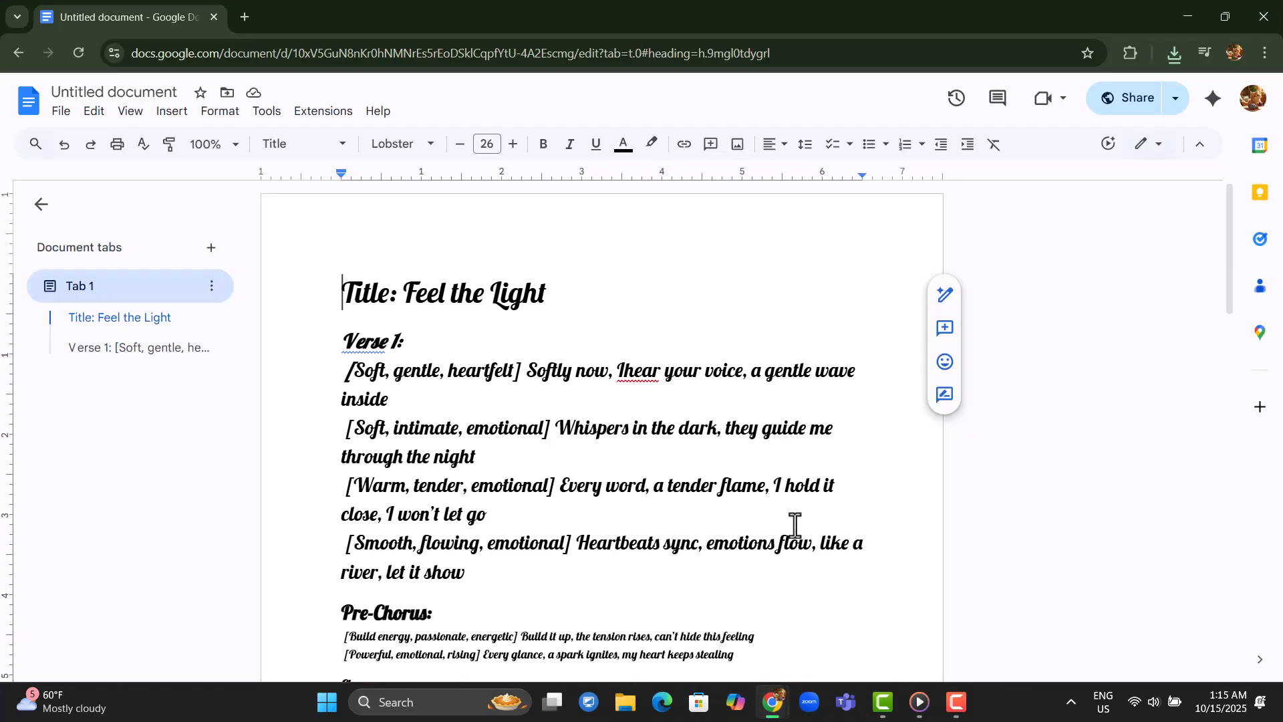
left_click(274, 115)
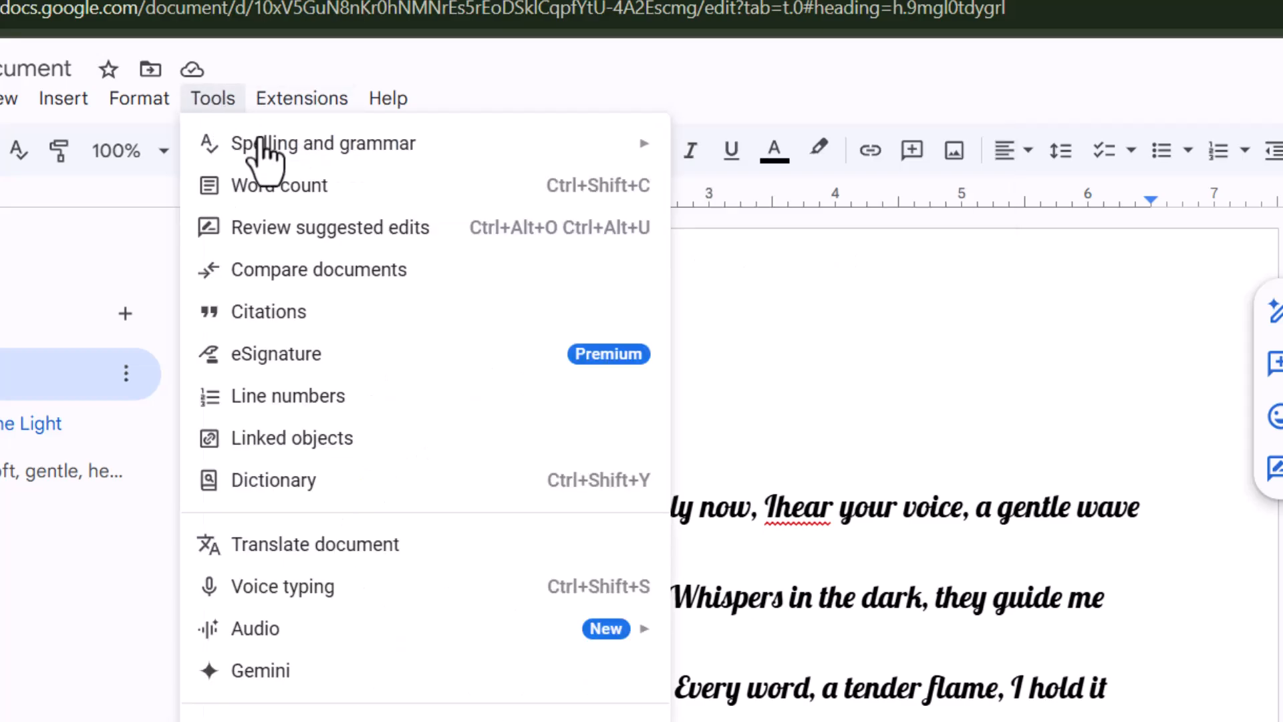
mouse_move(265, 147)
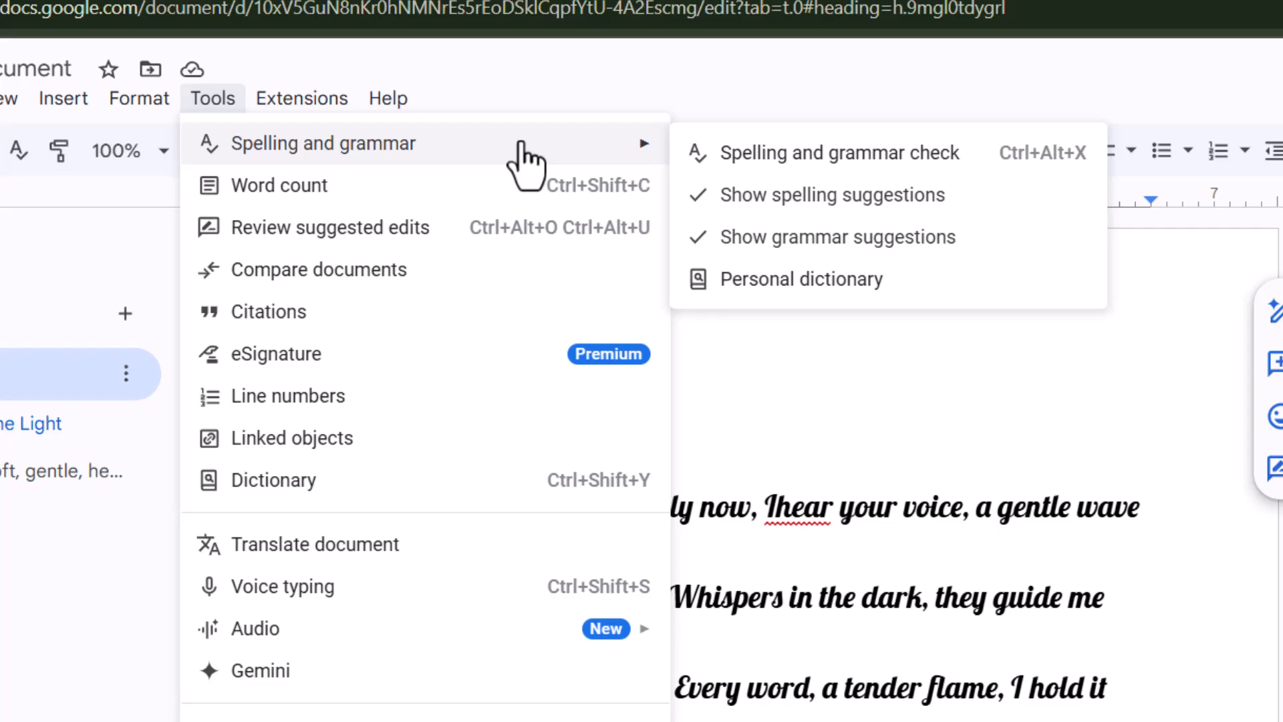
left_click(760, 284)
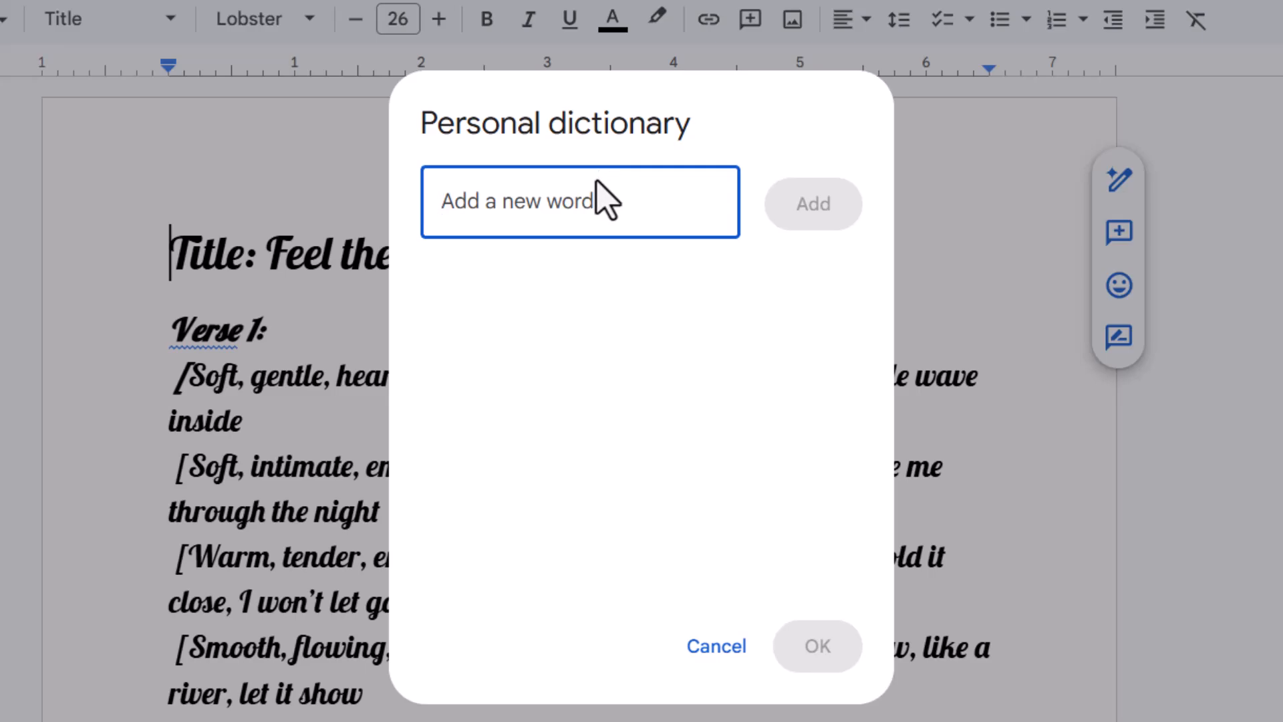
Add the term "SaaS Beast Pro" to the personal dictionary and save it
type("SaaS ")
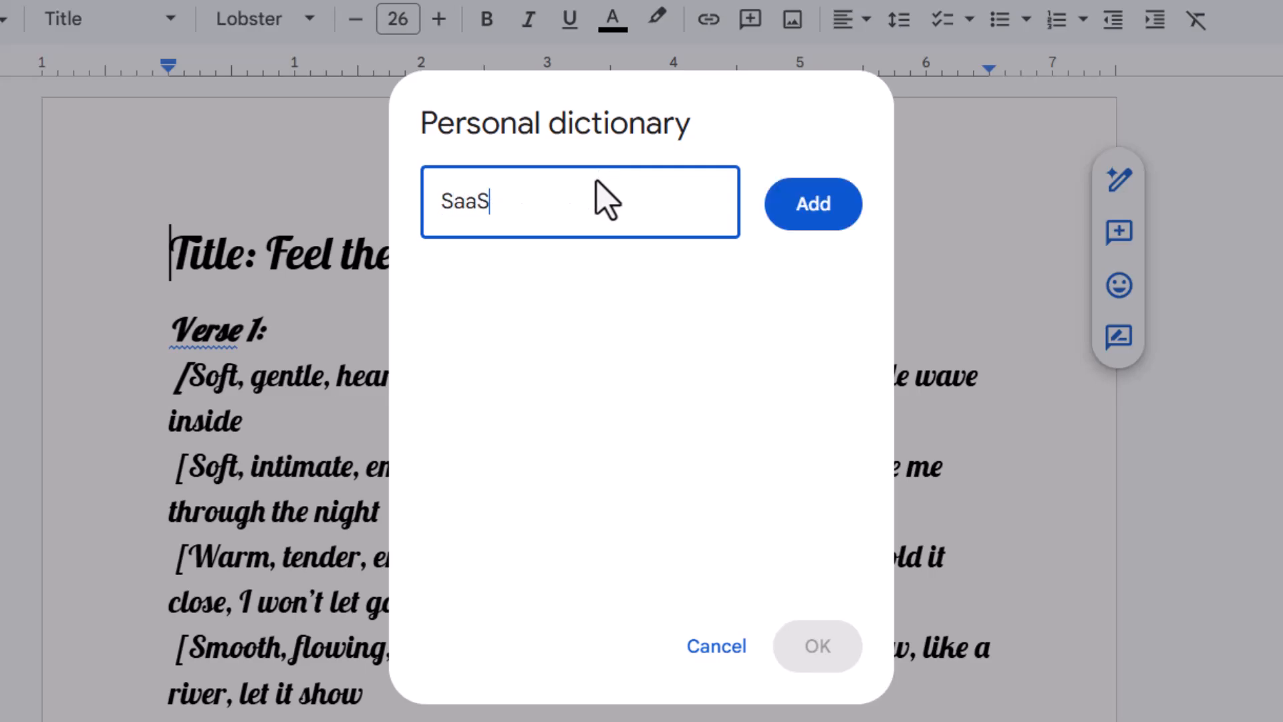
type("Beast Pro")
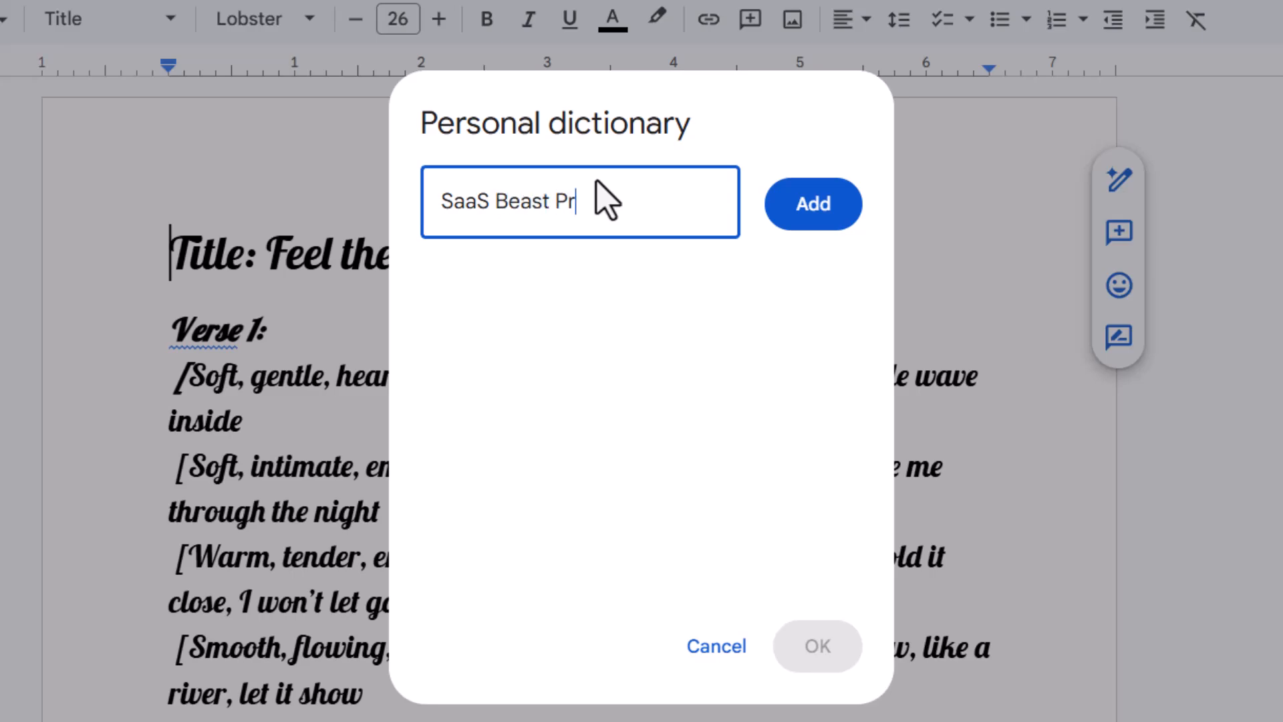
left_click(827, 226)
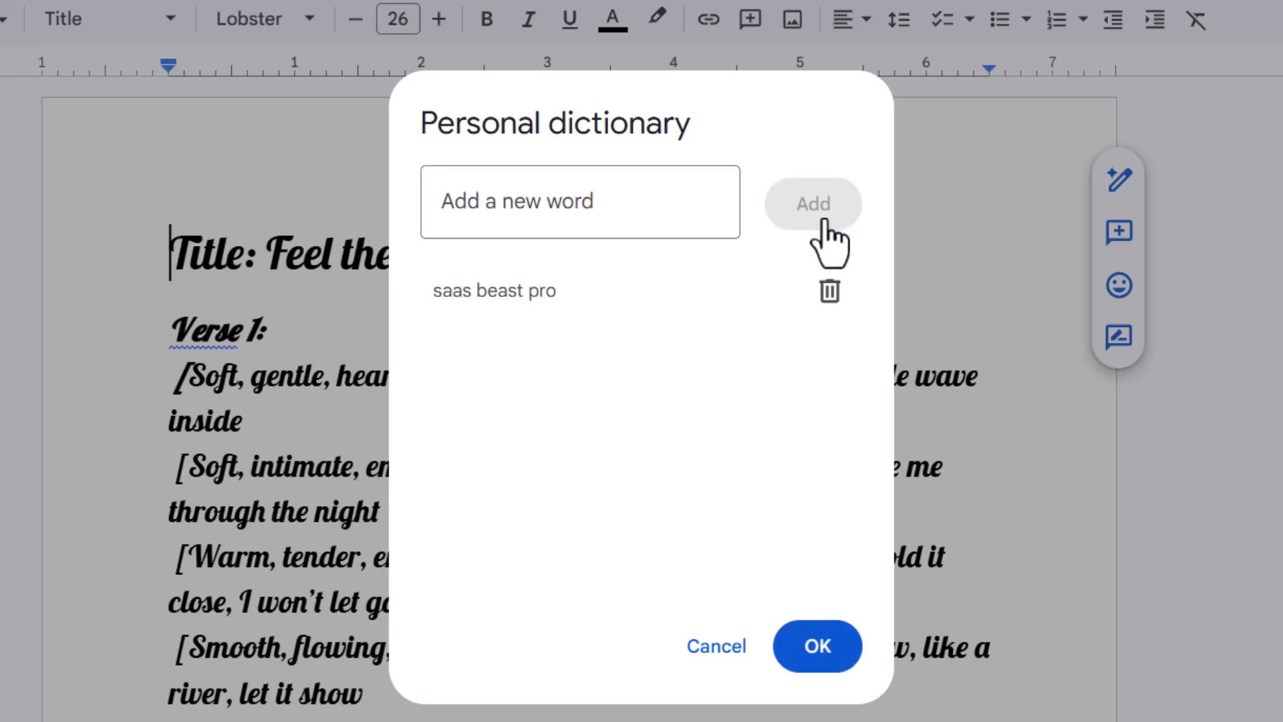
left_click(832, 647)
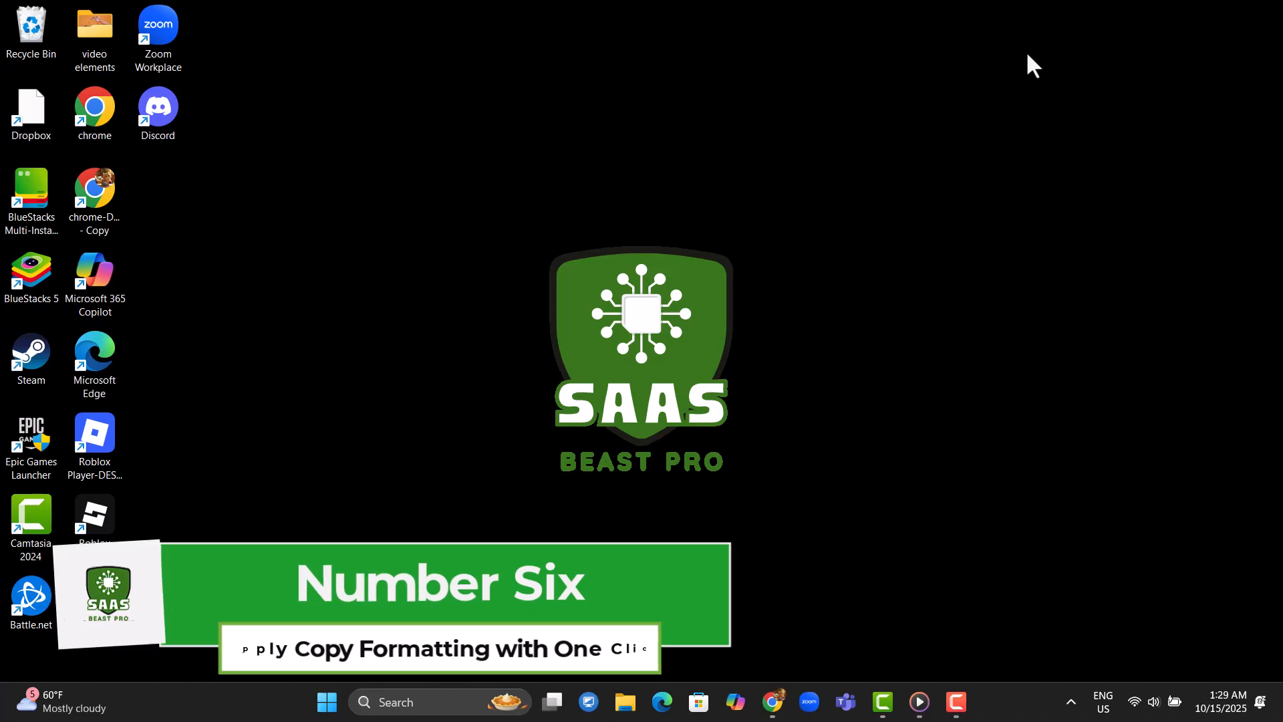
Return to the lyrics document in Google Docs and copy the formatting of the "Title: Feel the Light" line for repeated use
mouse_move(773, 701)
left_click(834, 630)
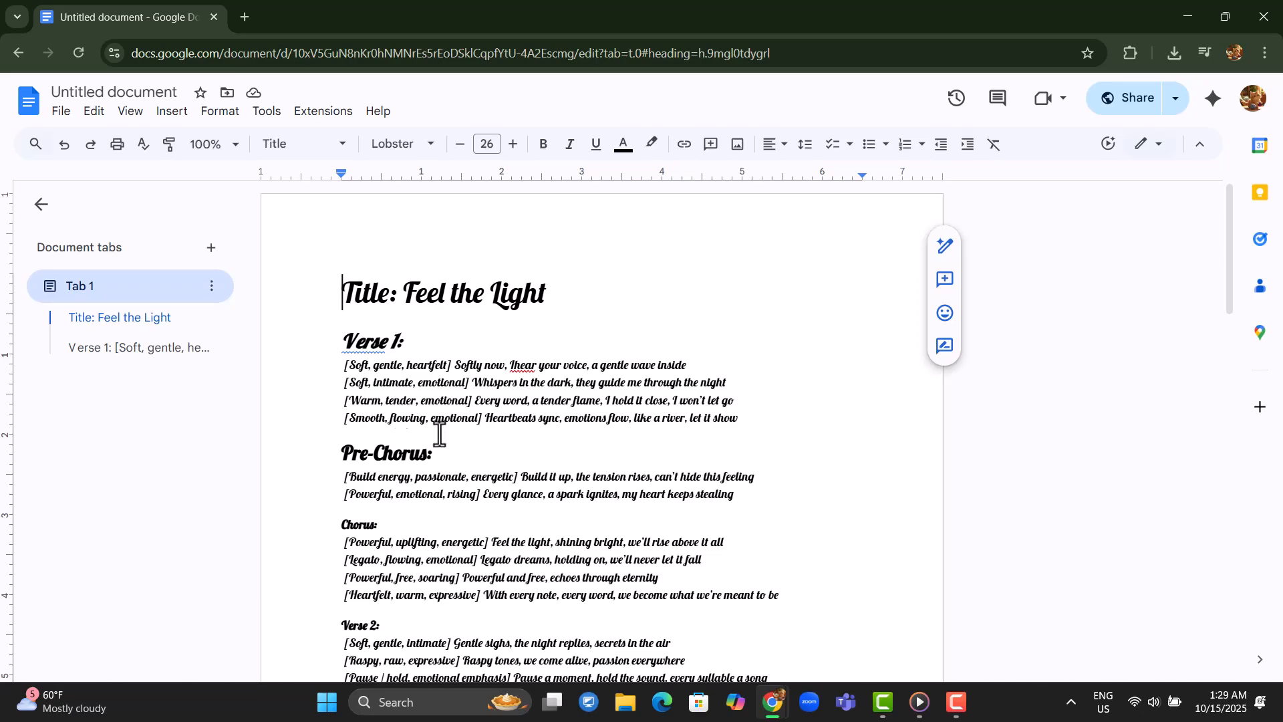
left_click(339, 341)
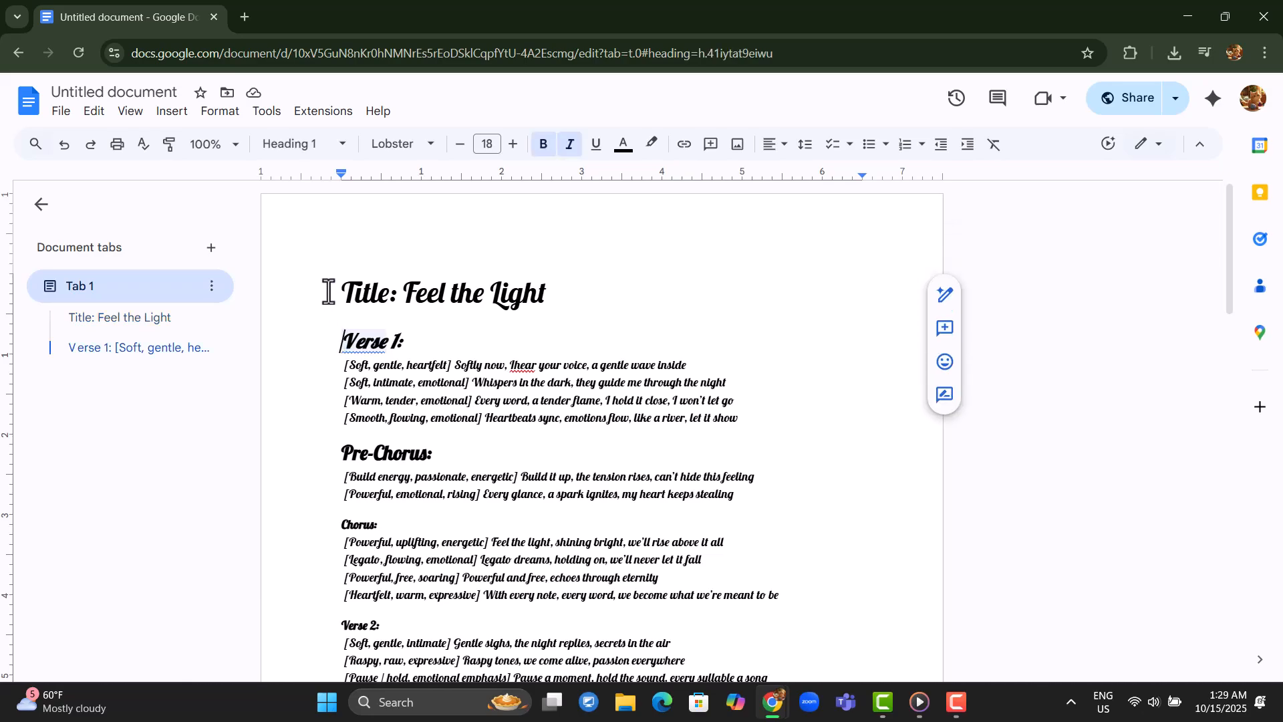
left_click_drag(328, 300, 574, 308)
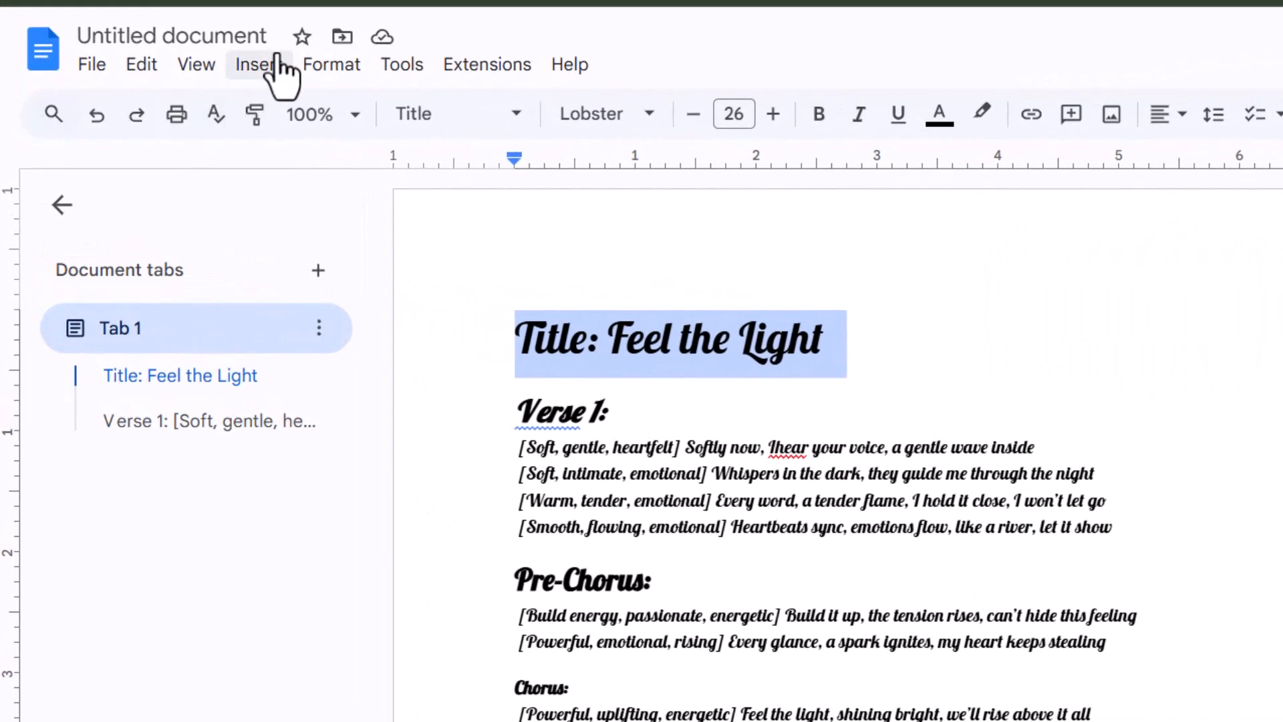
left_click(255, 119)
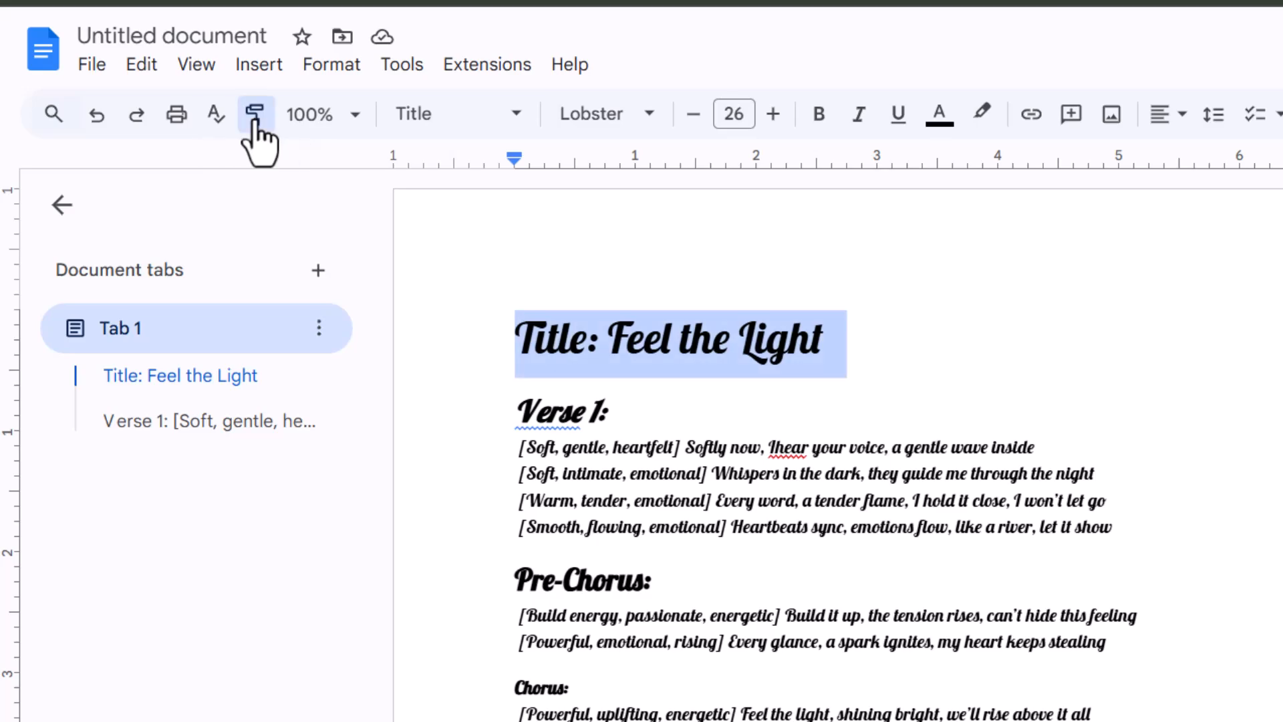
Apply the copied title formatting to the lyric lines under Verse 1, Chorus and Pre-Chorus, and end the format painting
scroll(568, 354, "down", 3)
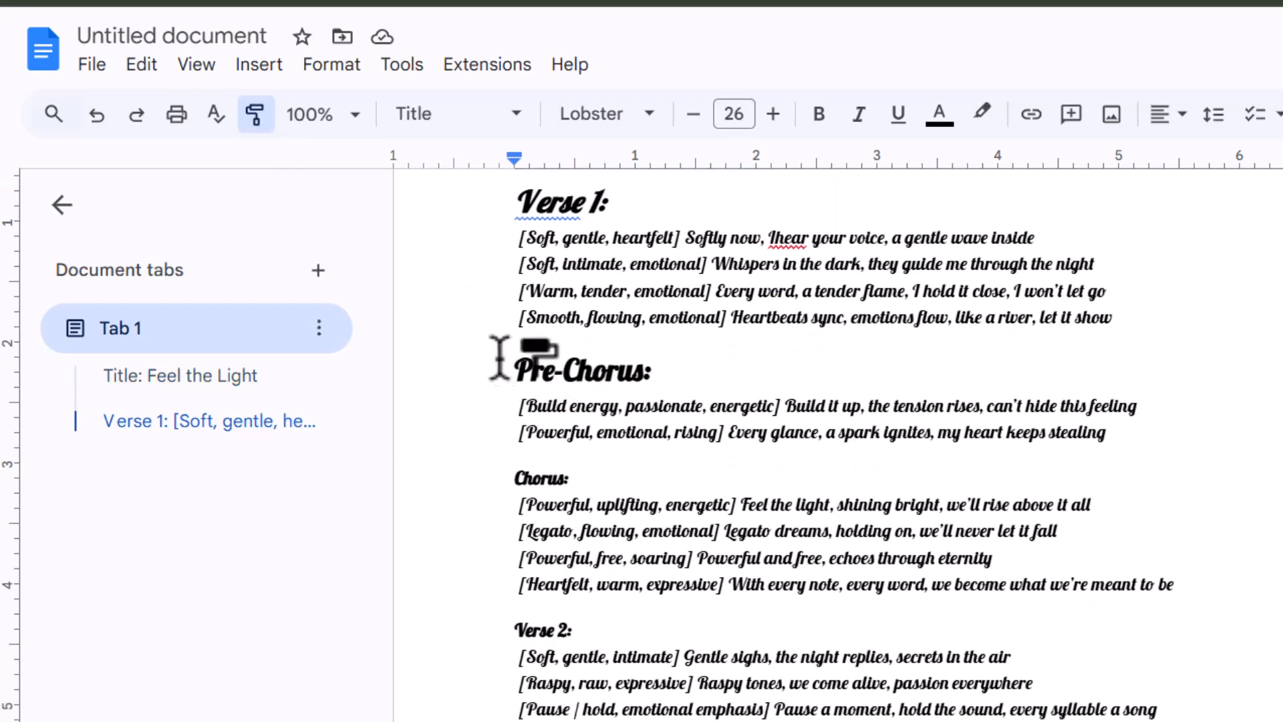
left_click_drag(519, 238, 1127, 351)
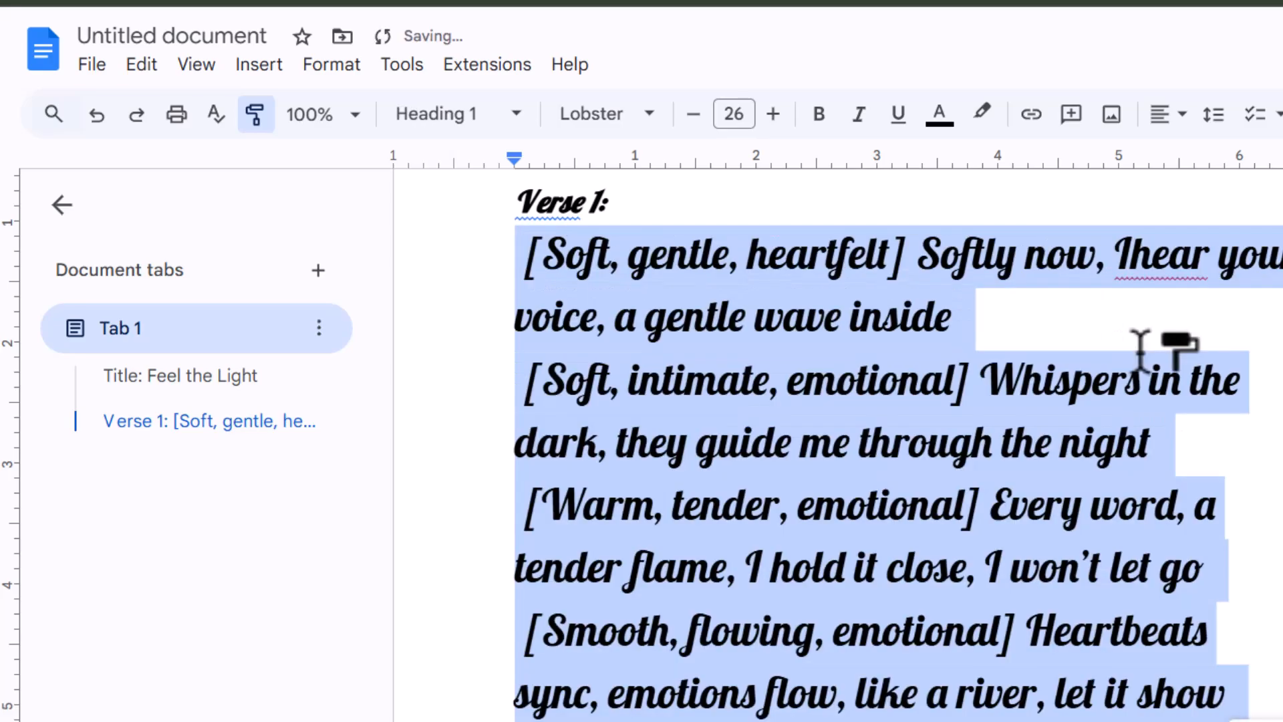
scroll(1096, 324, "down", 10)
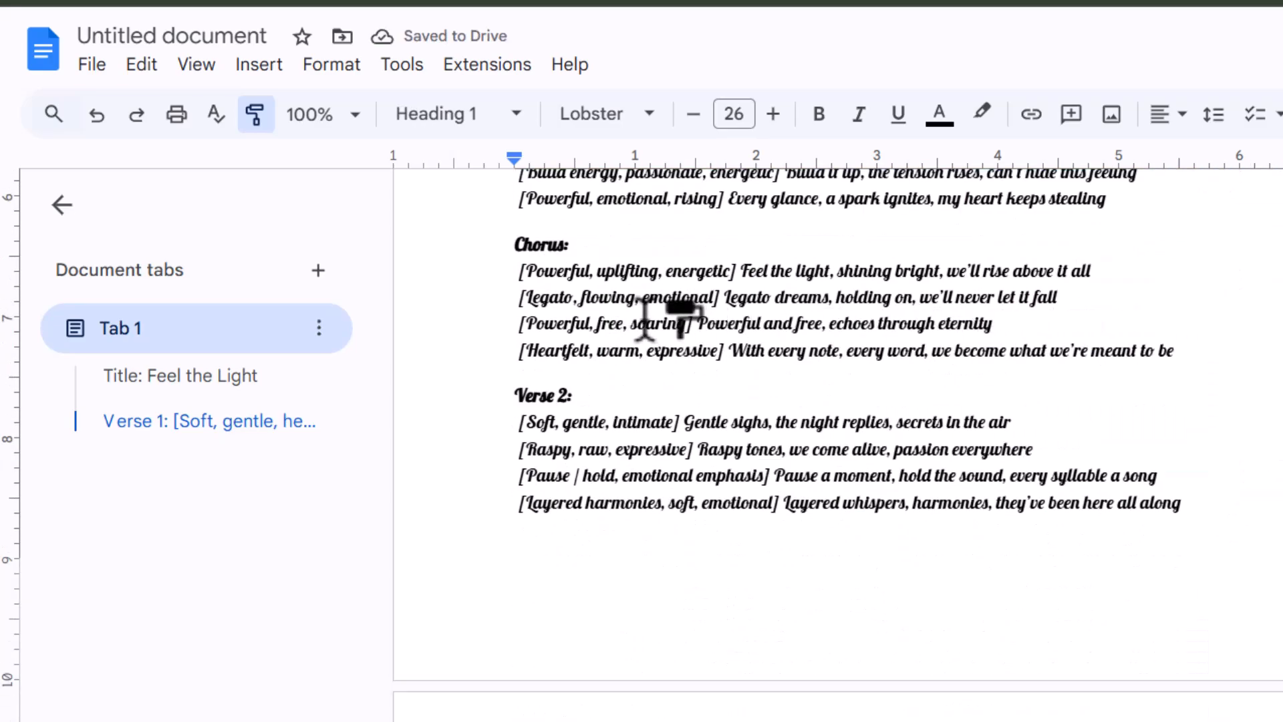
mouse_move(517, 274)
left_mouse_down()
mouse_move(643, 308)
mouse_move(1217, 367)
left_mouse_up()
scroll(806, 394, "up", 5)
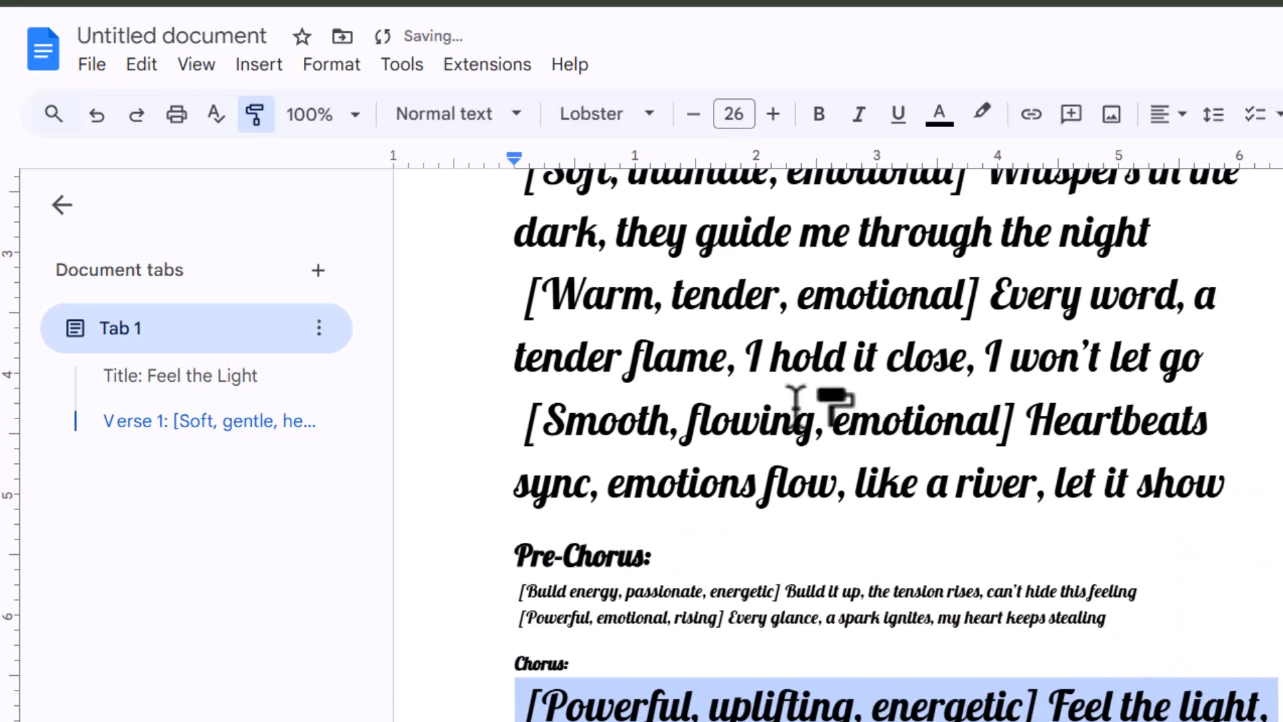
left_click_drag(521, 592, 1248, 659)
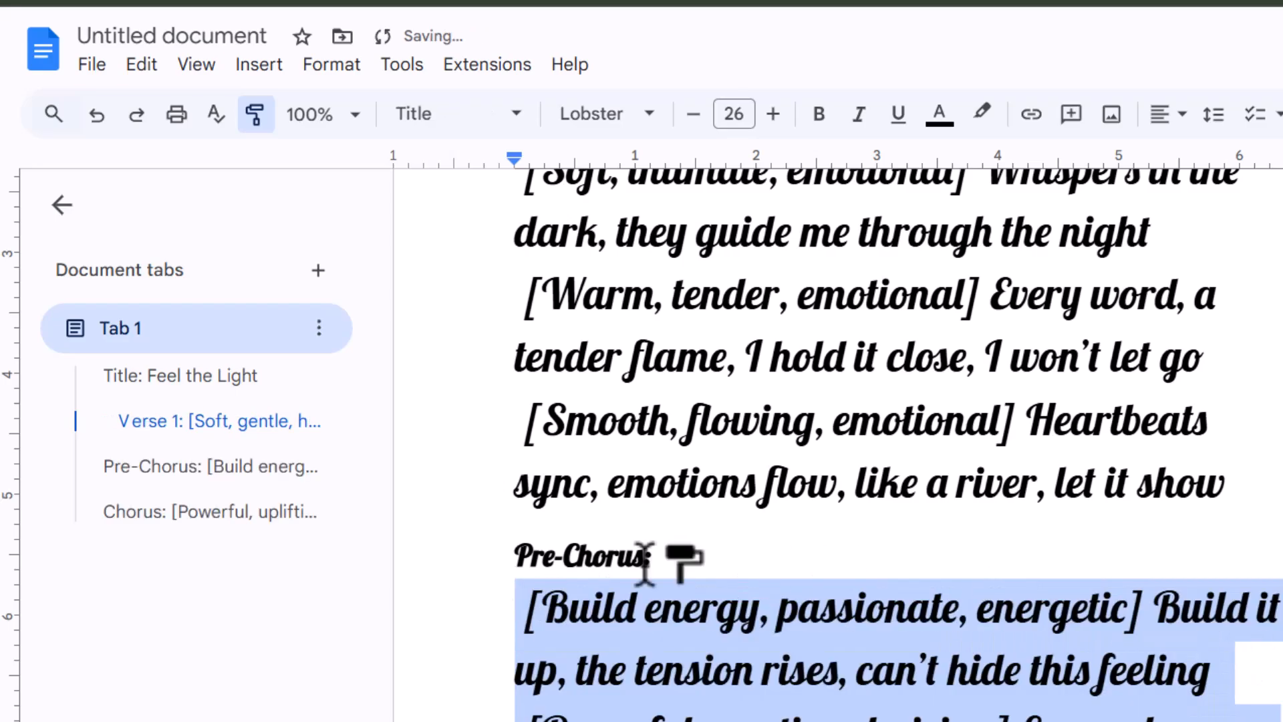
left_click(256, 134)
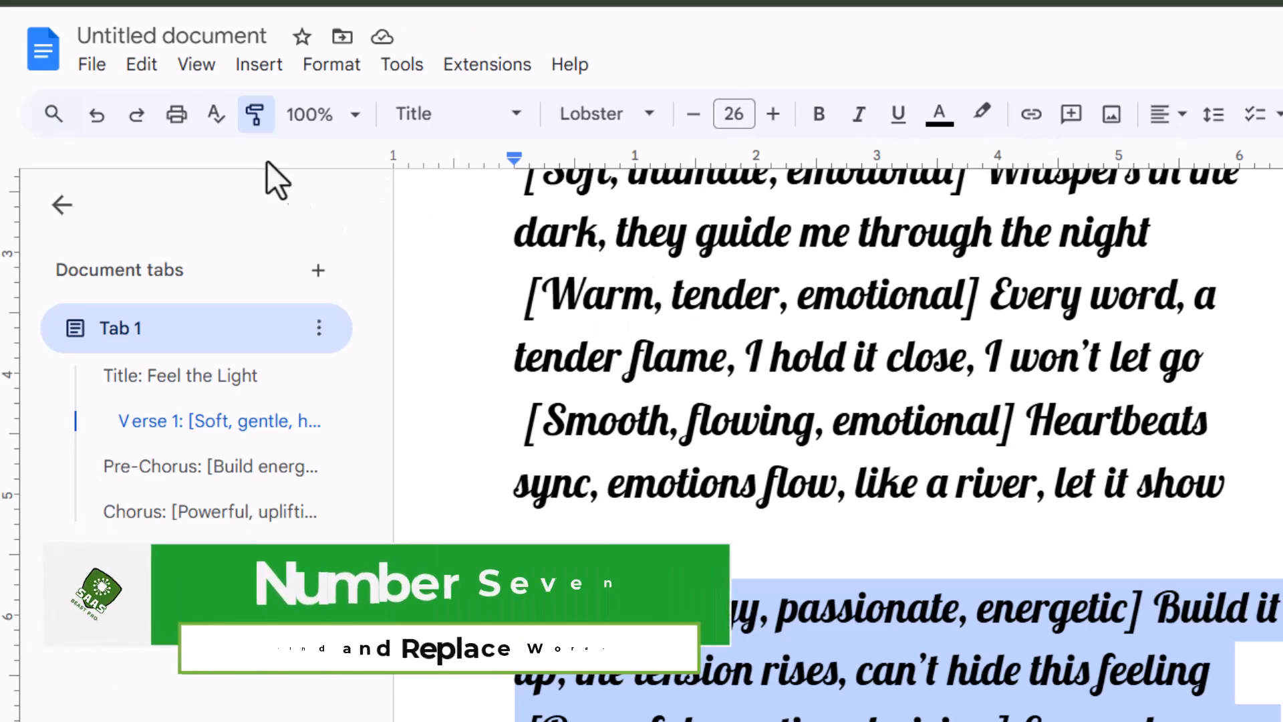
left_click(254, 116)
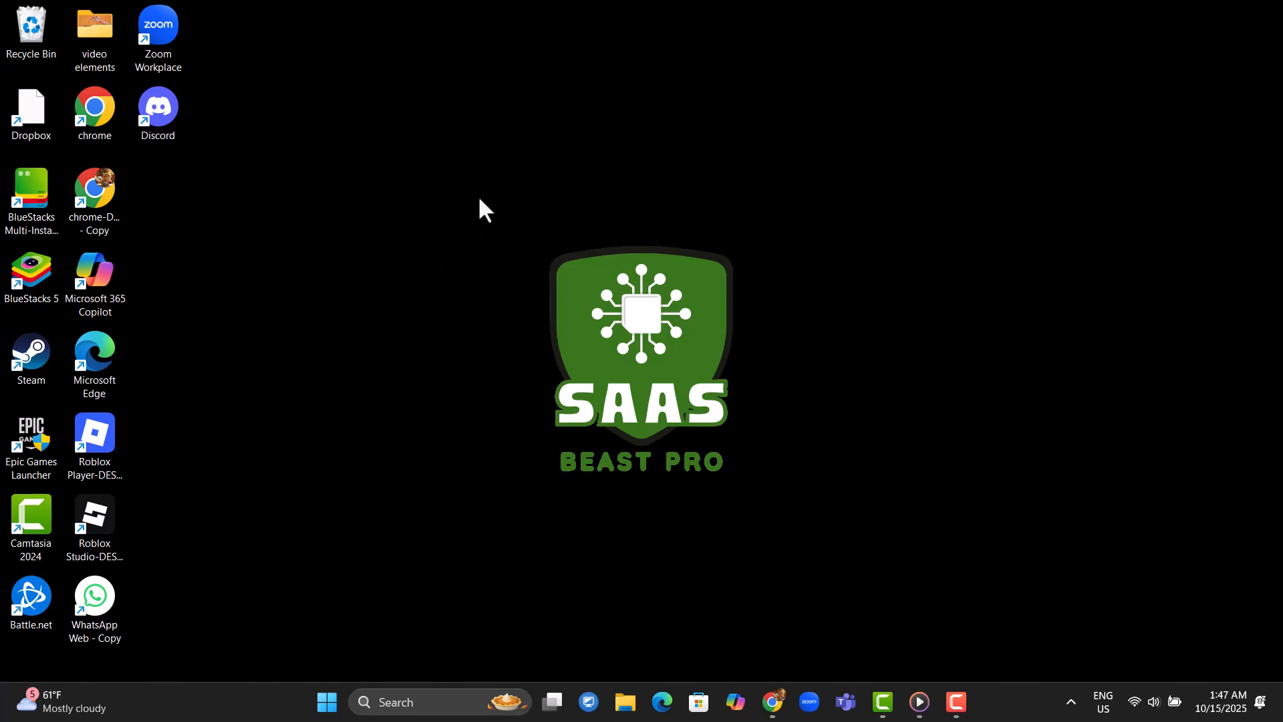
Switch to the document about the cow in Google Docs, open Find and replace, and search for "Cow"
left_click(773, 702)
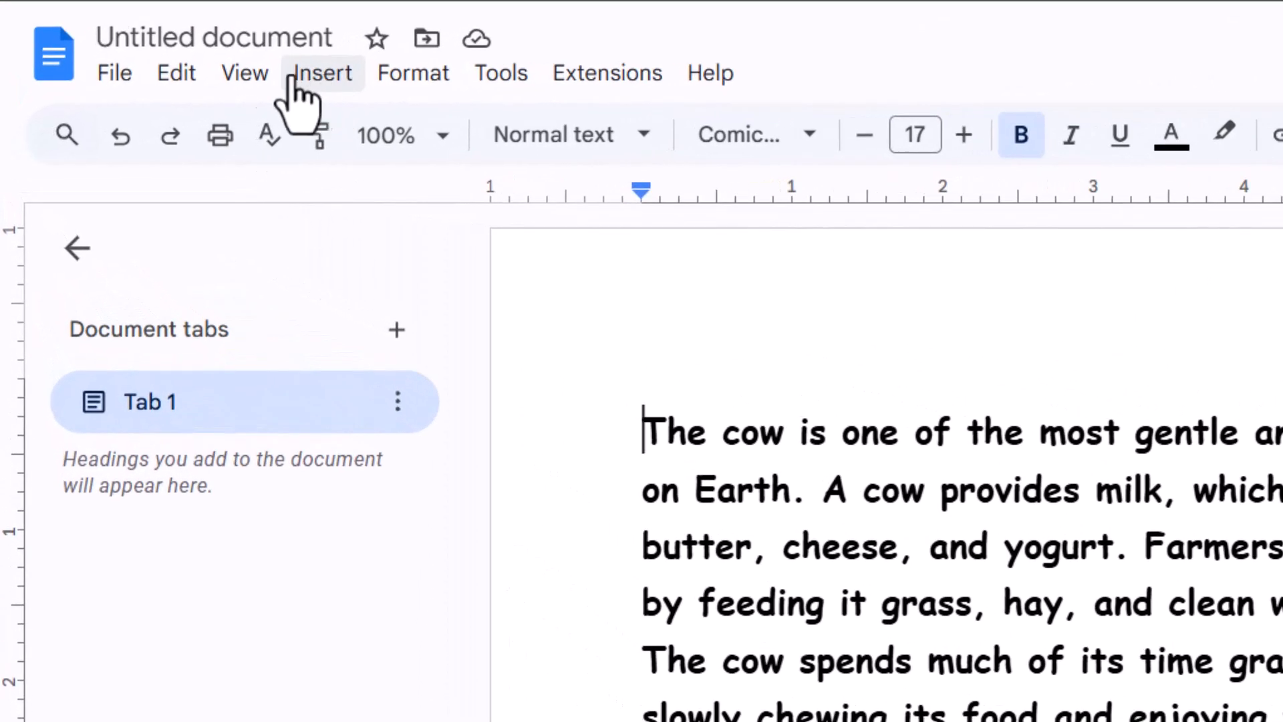
left_click(100, 112)
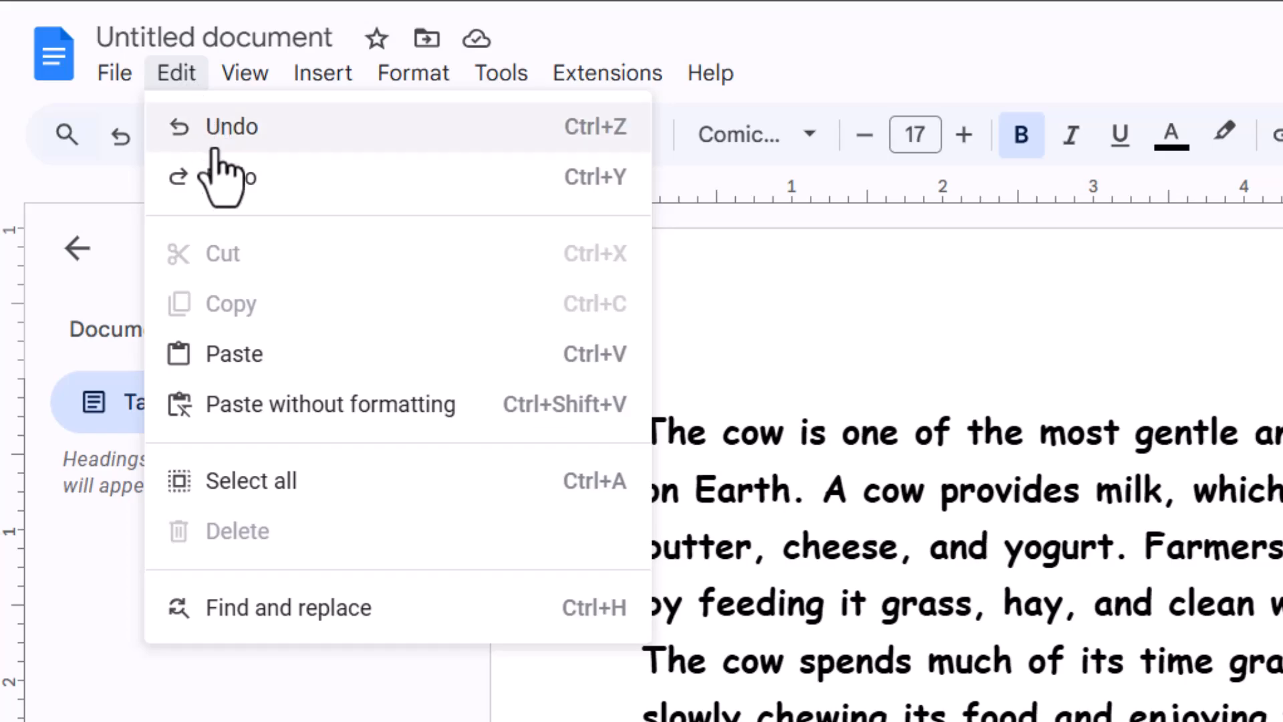
left_click(276, 606)
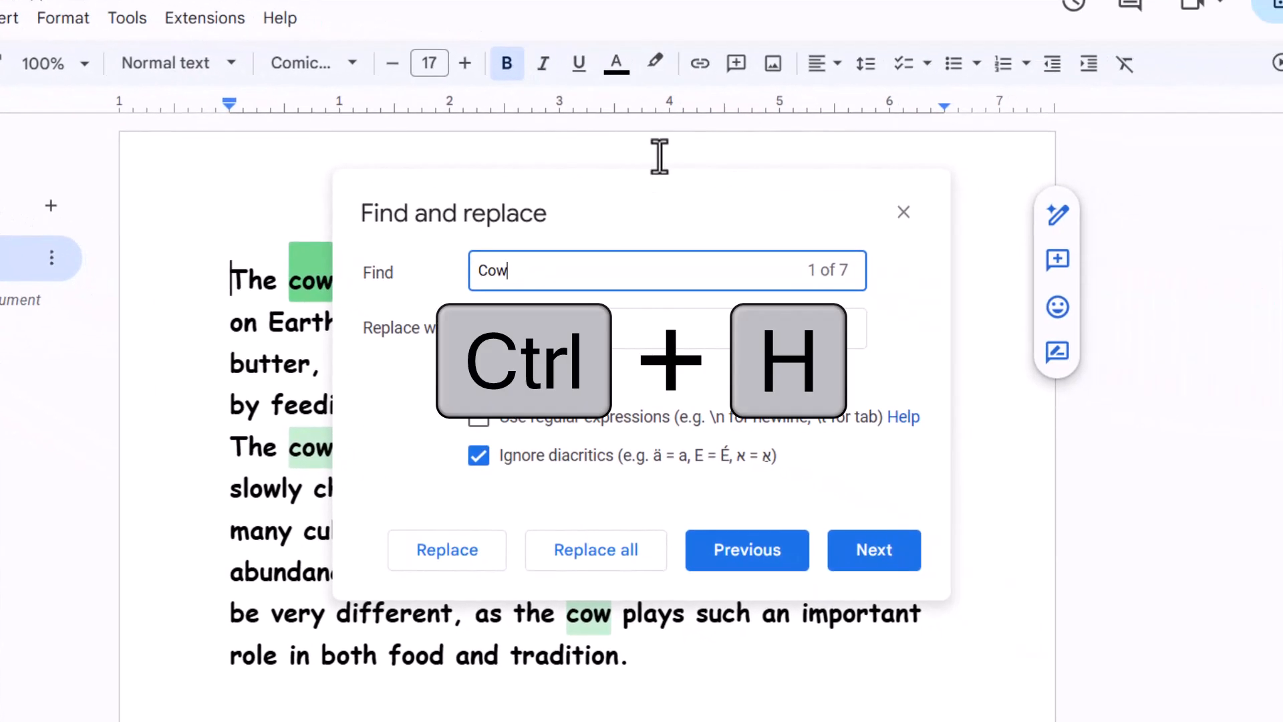
left_click_drag(653, 209, 576, 145)
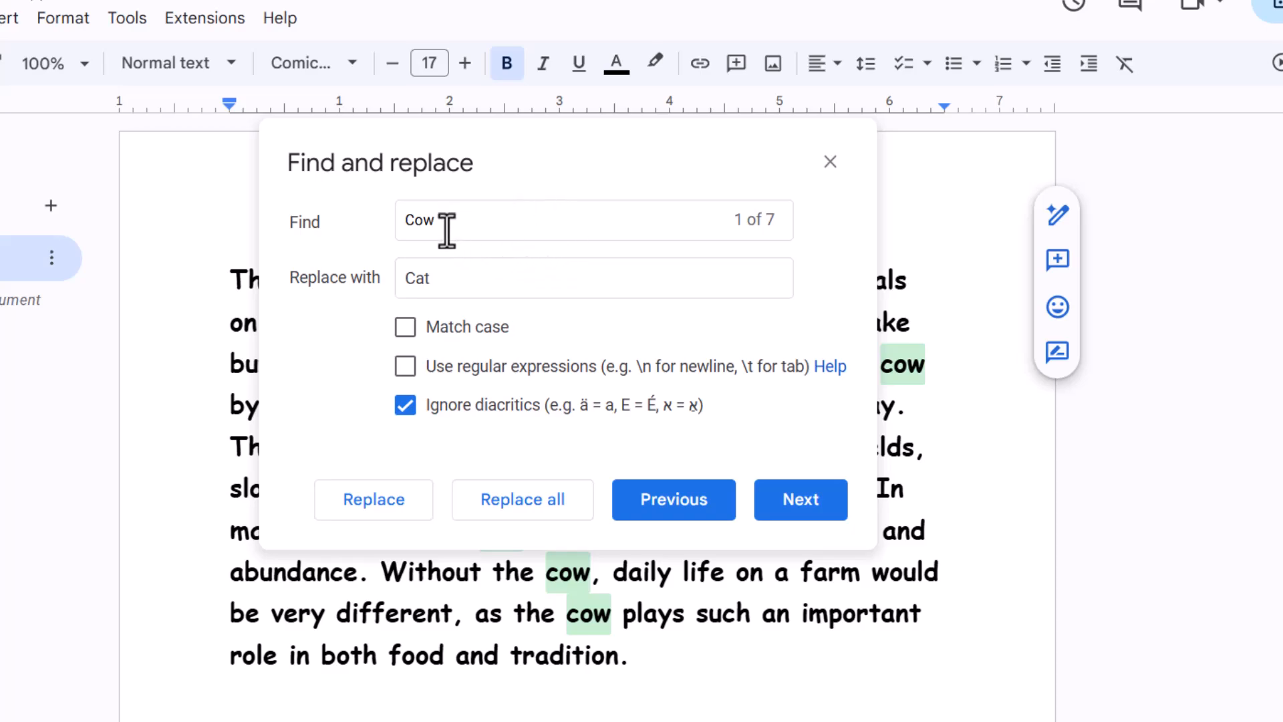
Use "Cow" as the search term and "Cat" as its replacement in Find and replace
left_click_drag(445, 221, 425, 220)
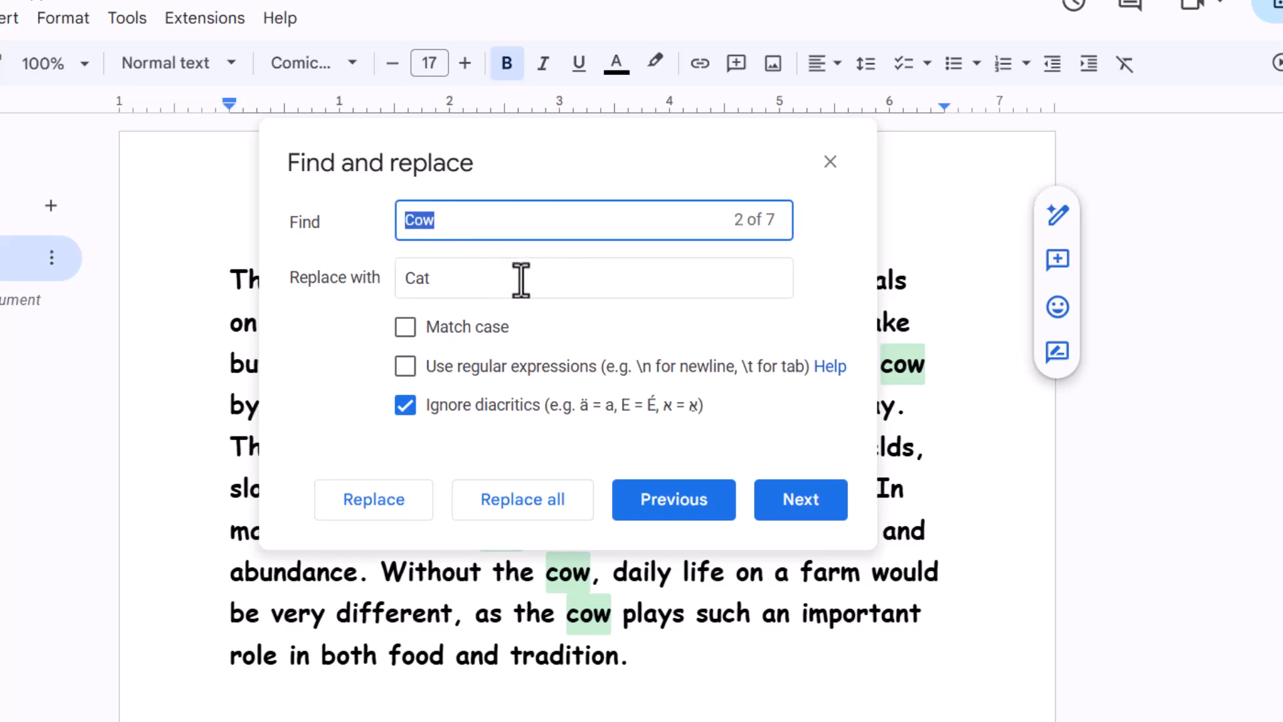
left_click(481, 216)
left_click(475, 281)
left_click_drag(475, 281, 364, 268)
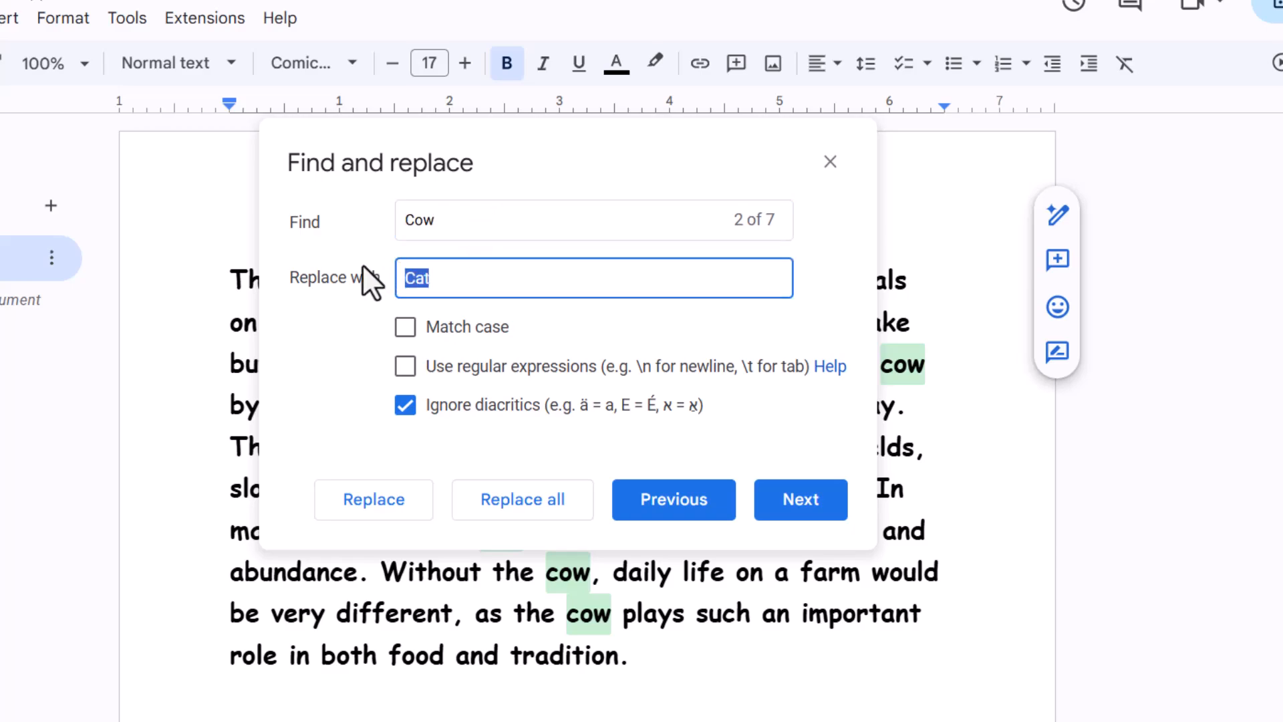
left_click(546, 281)
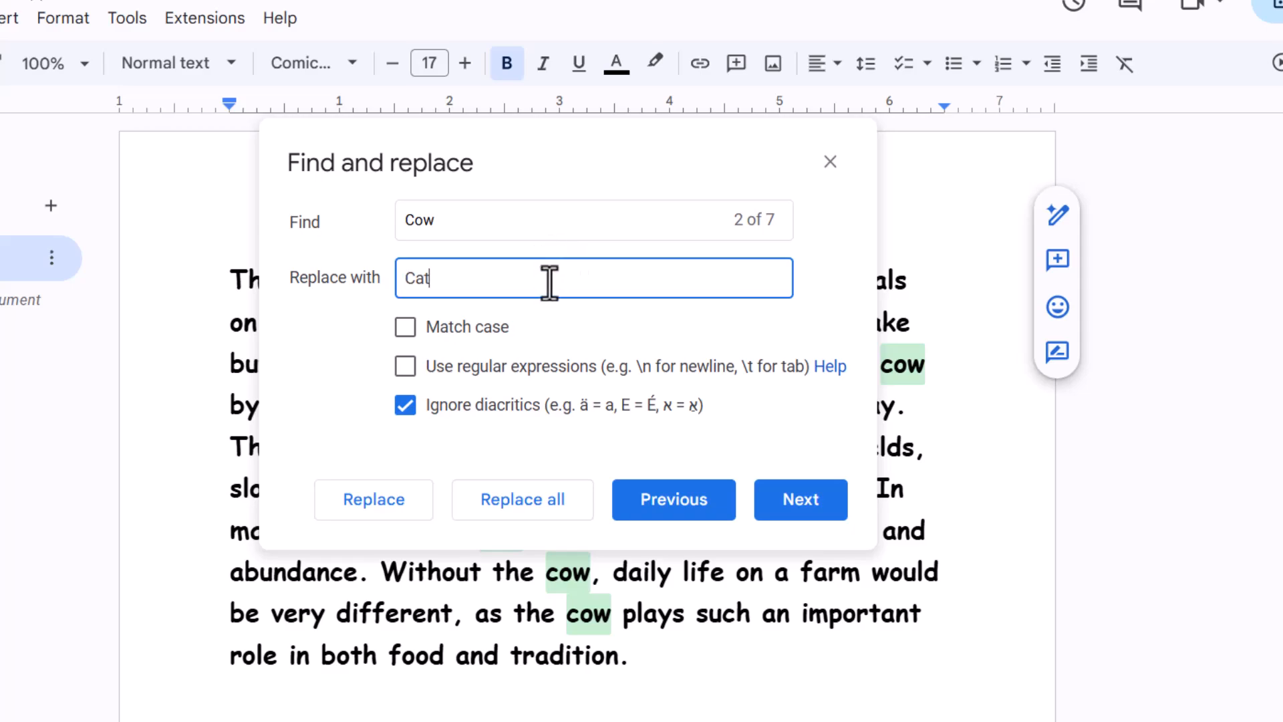
Try case-sensitive matching for the search term "Cow" and switch the option off again
left_click_drag(739, 159, 1002, 137)
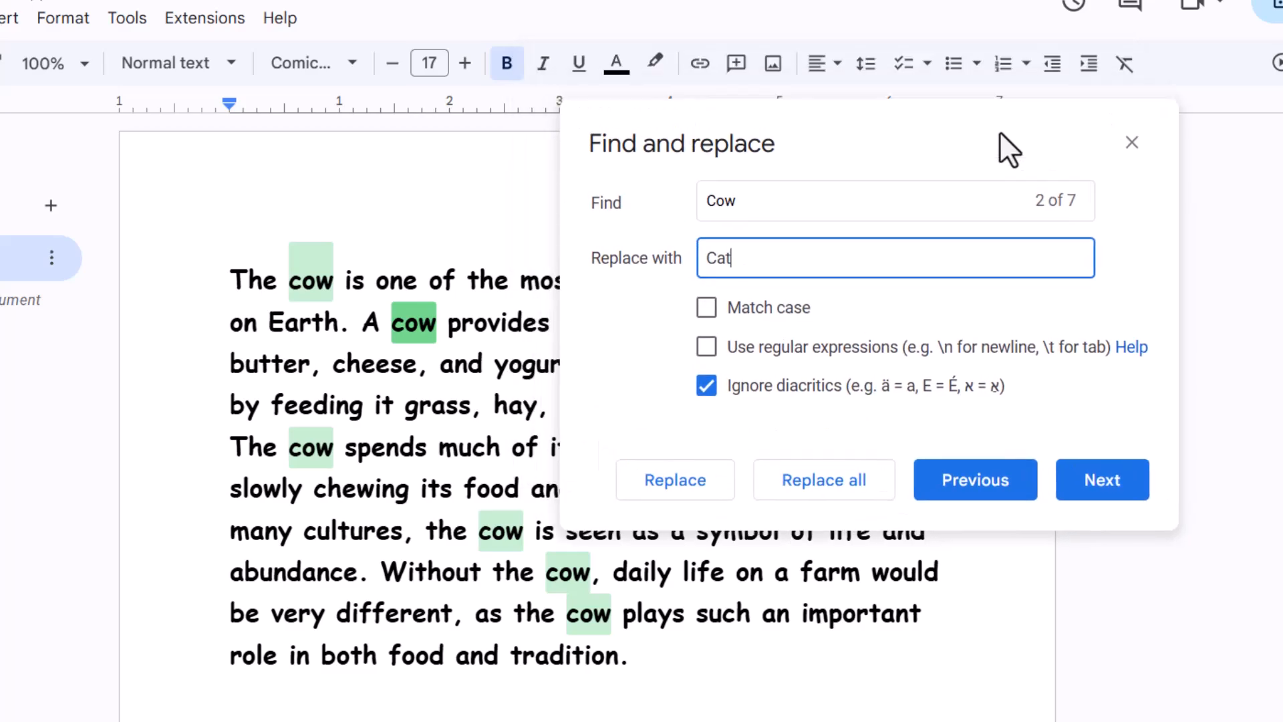
left_click(707, 308)
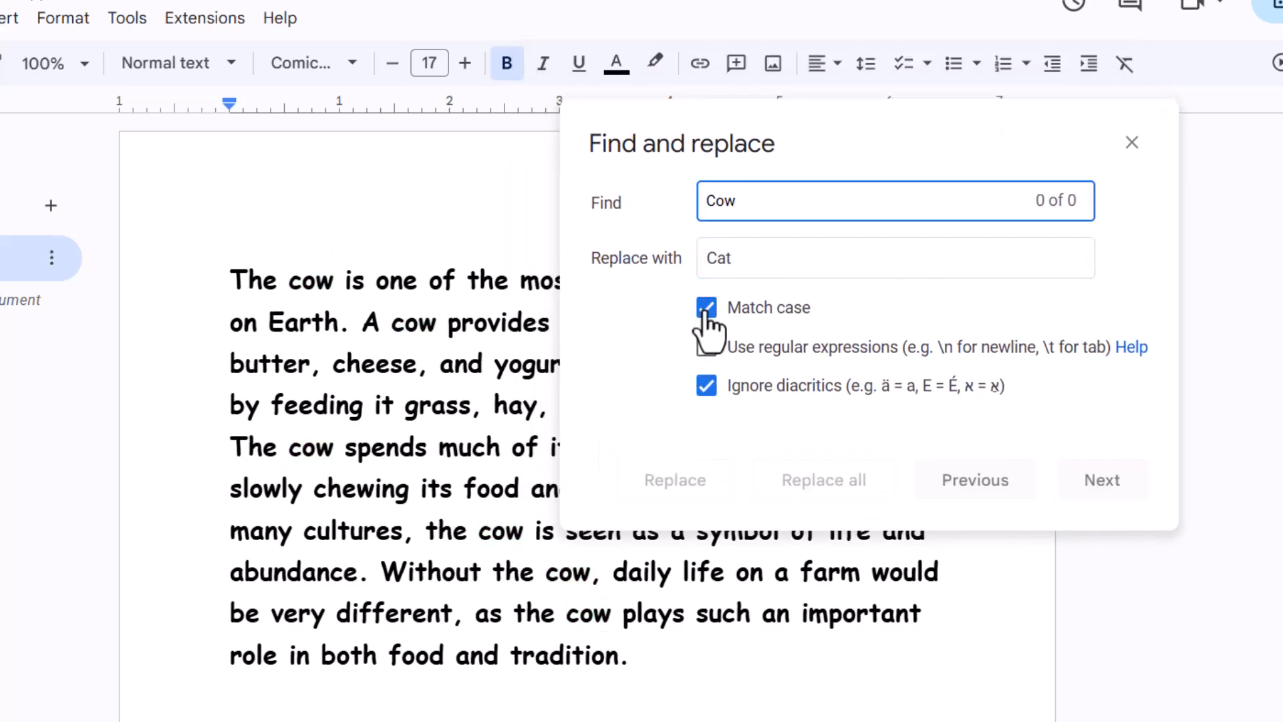
left_click(706, 308)
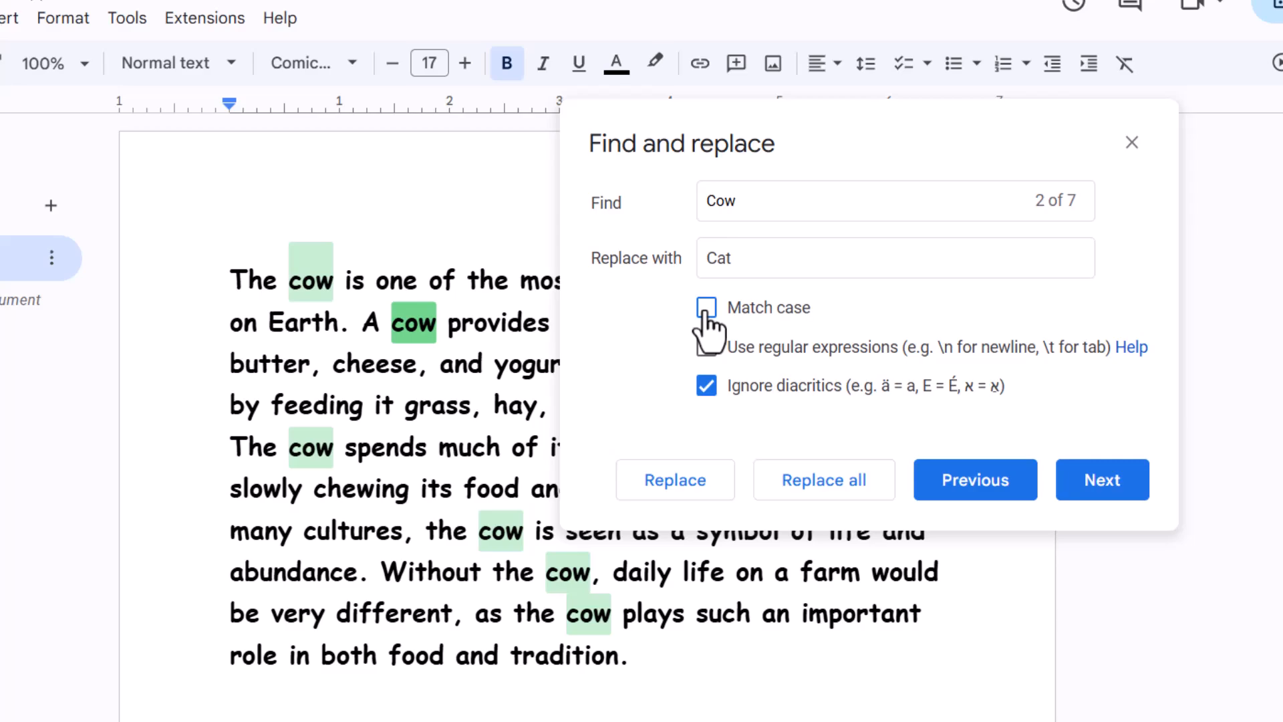
Go forward through the occurrences of "Cow" in the document one by one
left_click(1106, 479)
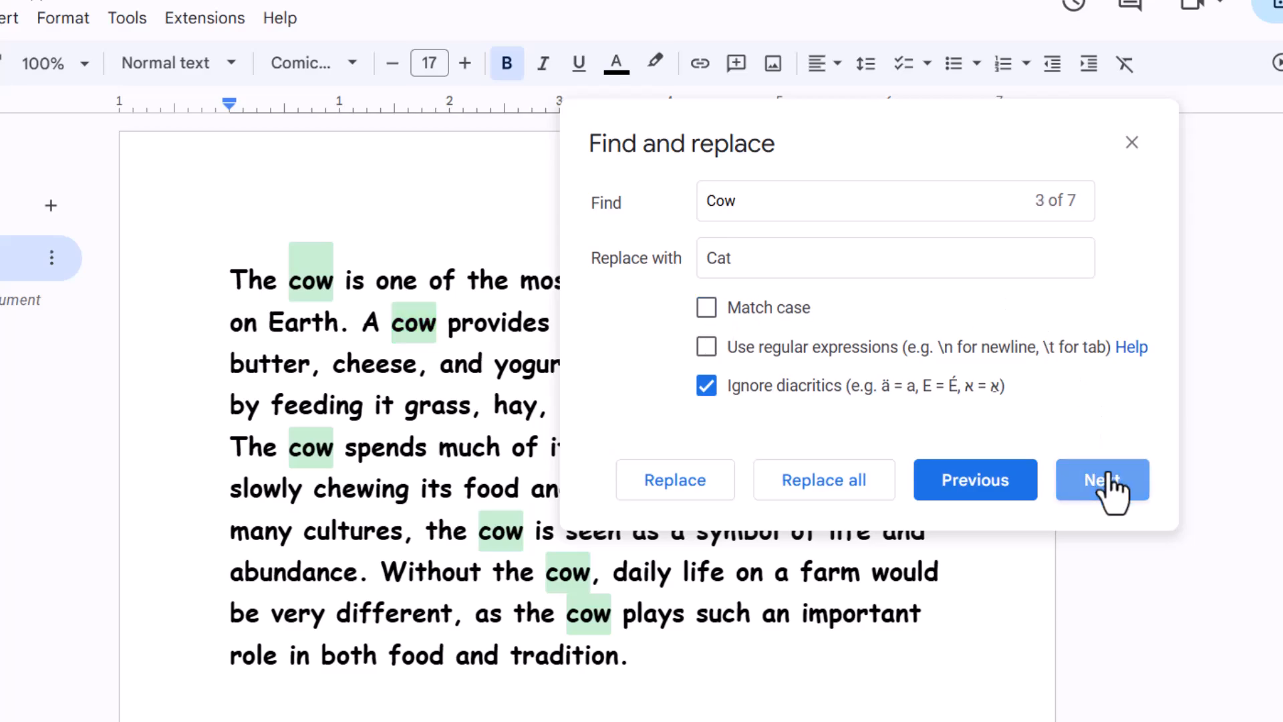
left_click(1107, 480)
left_click(1108, 480)
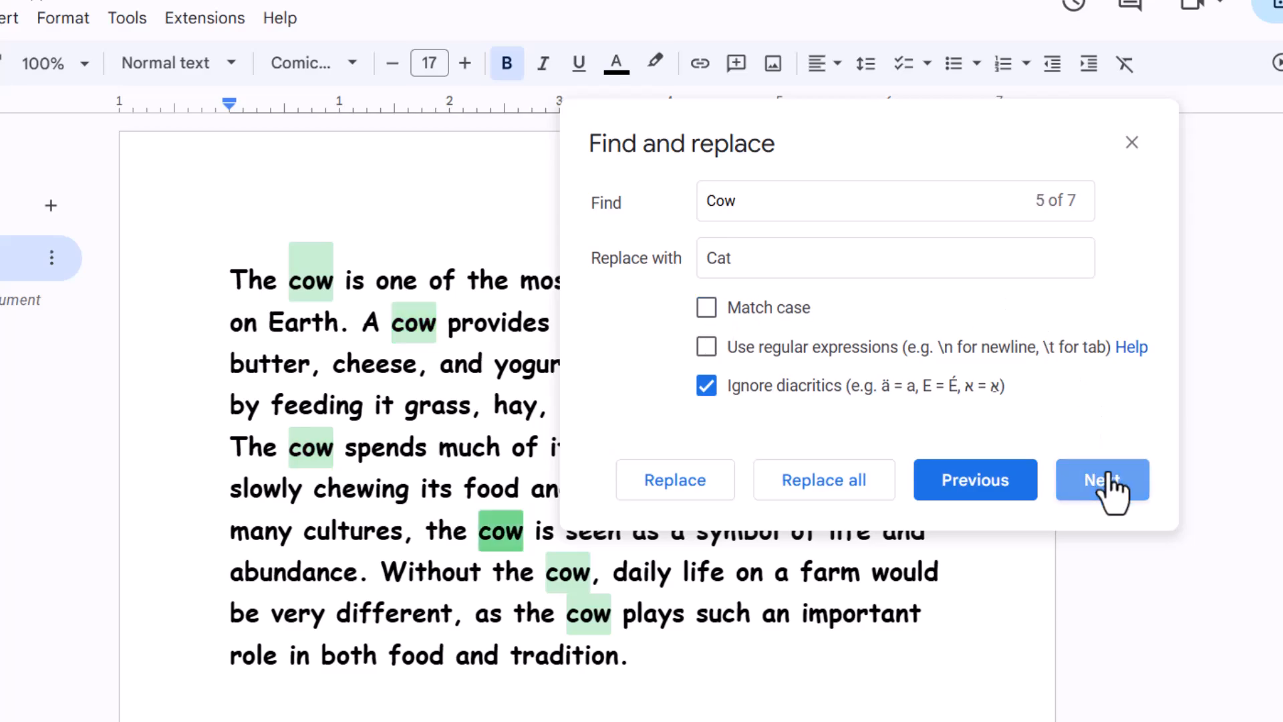
left_click(1108, 480)
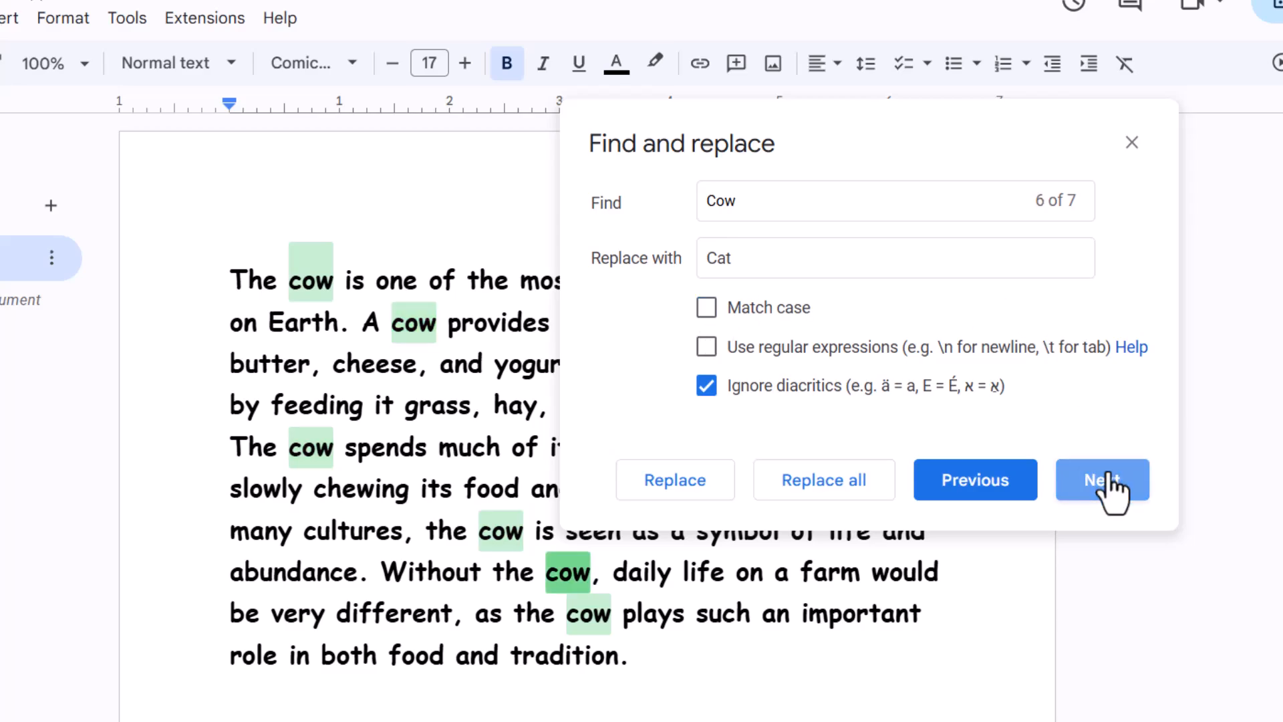
Replace all occurrences of "Cow" with "Cat", close Find and replace, and check the replaced words in the text
left_click(858, 481)
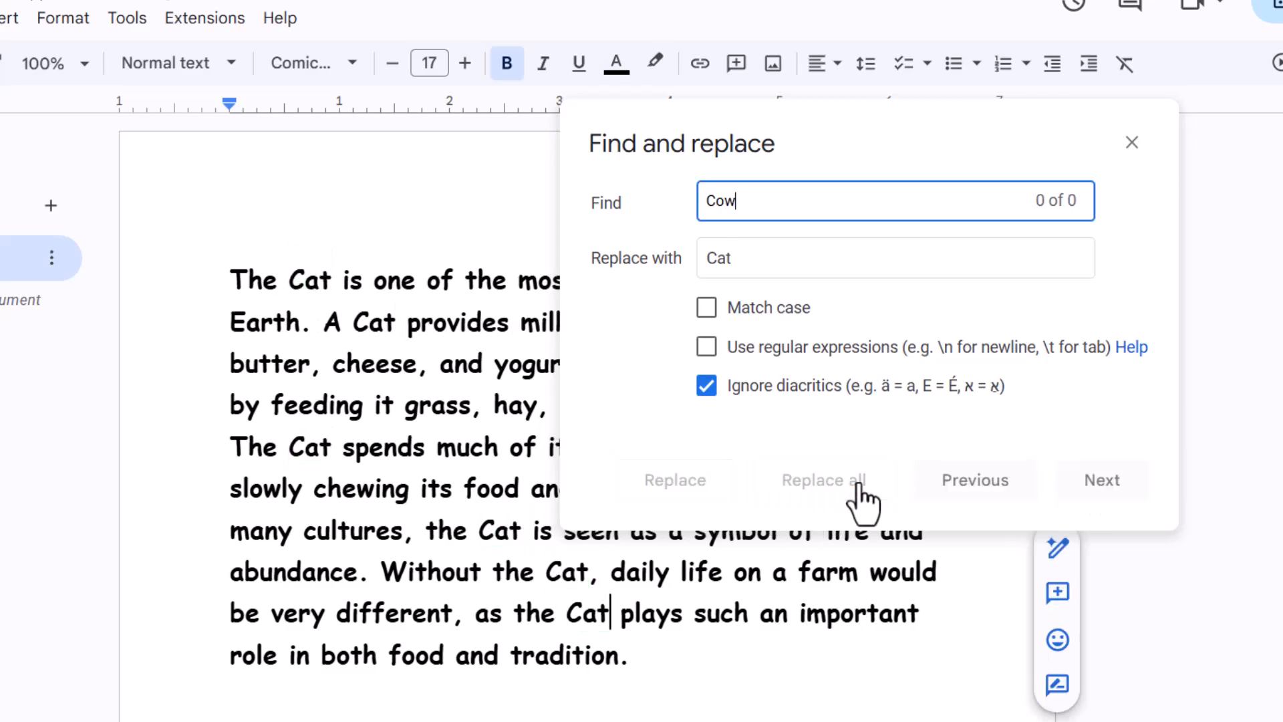
left_click_drag(288, 275, 406, 326)
left_click(1132, 143)
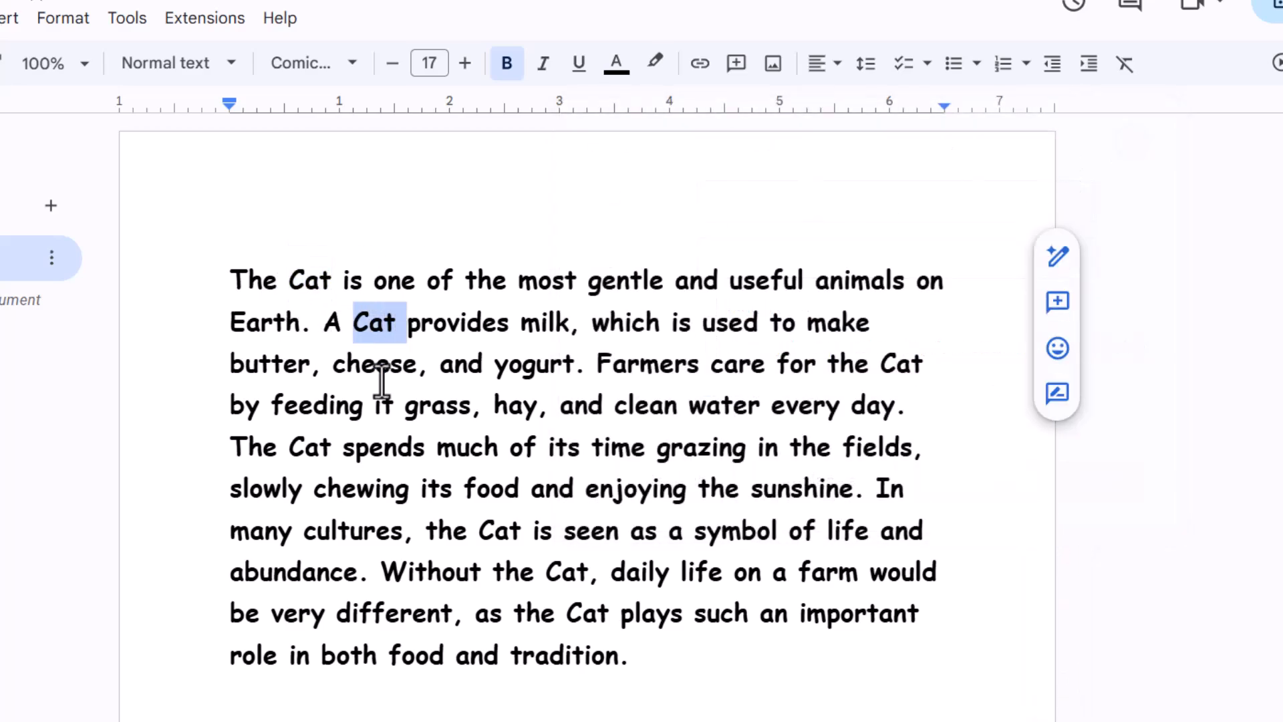
left_click_drag(287, 449, 340, 458)
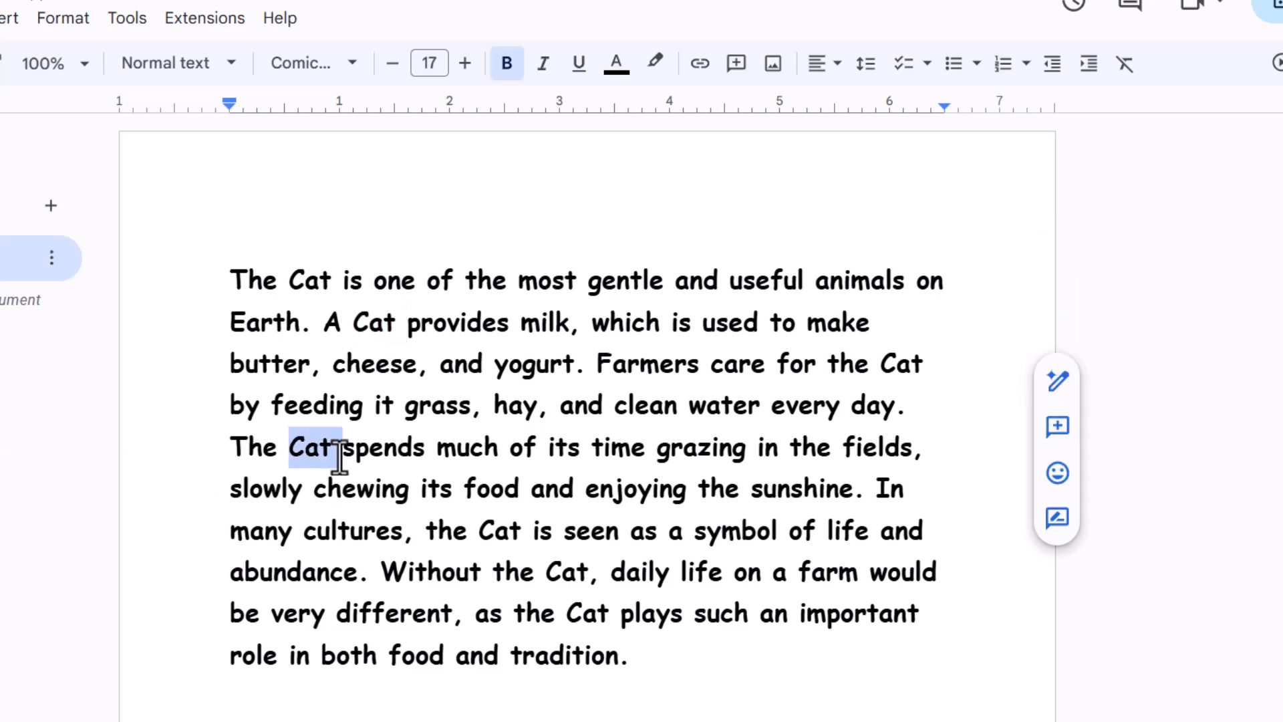